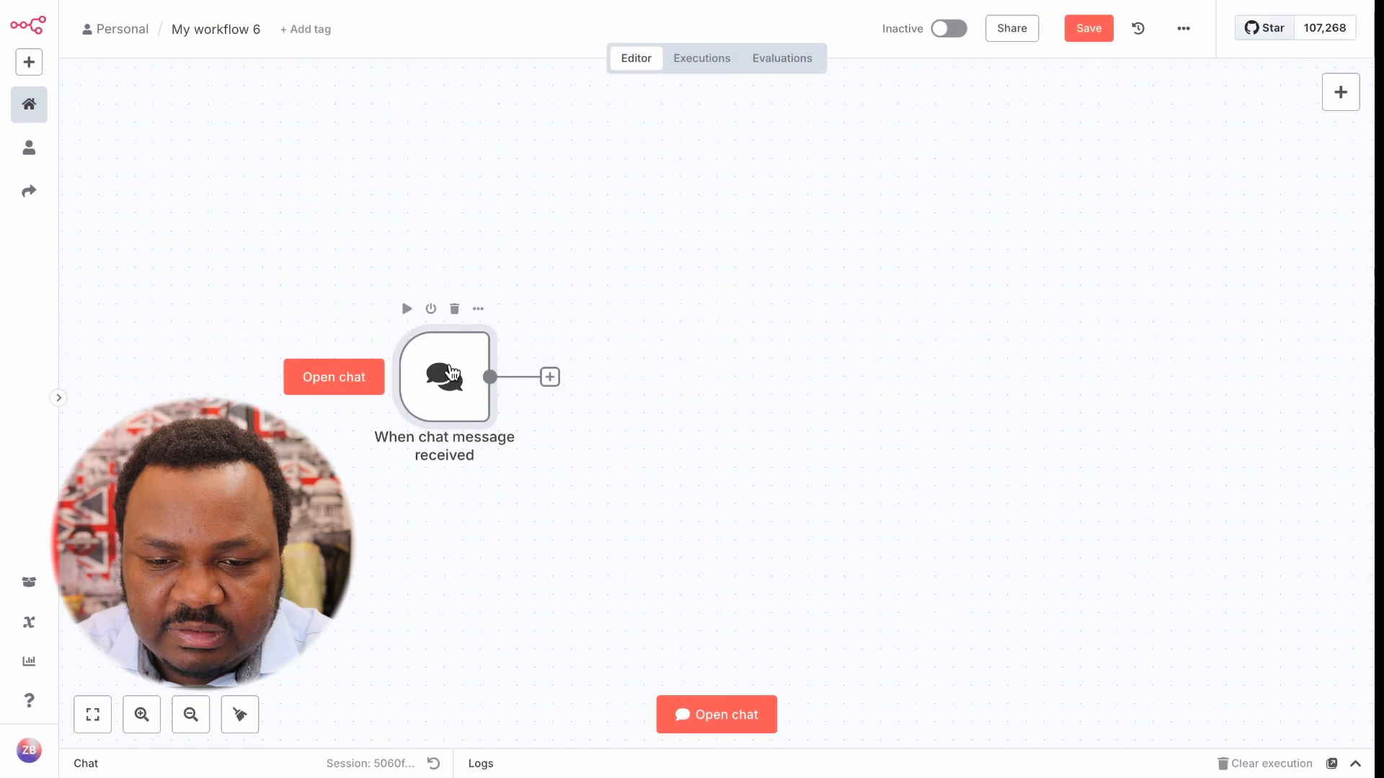
- Add an AI Agent node after the chat message trigger, leaving its default parameters
click(551, 378)
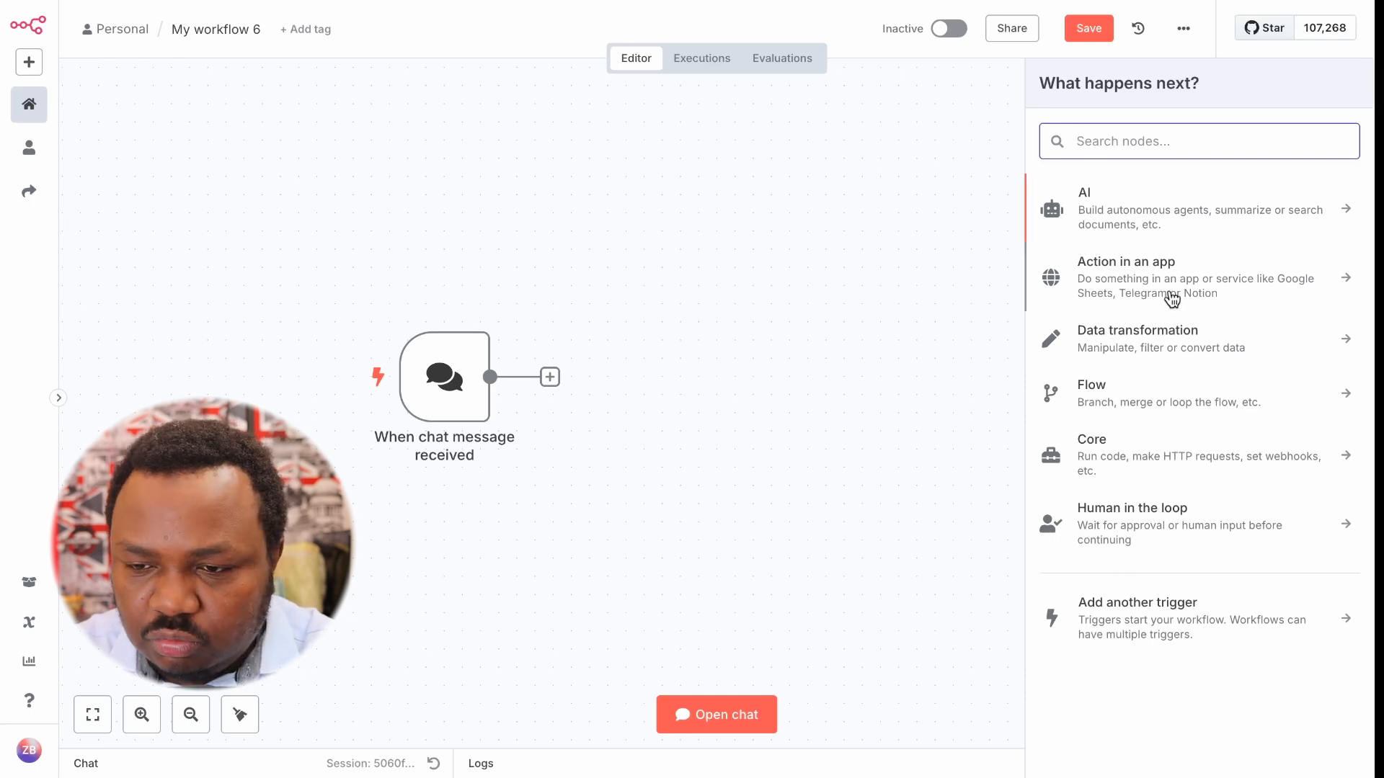
click(1128, 221)
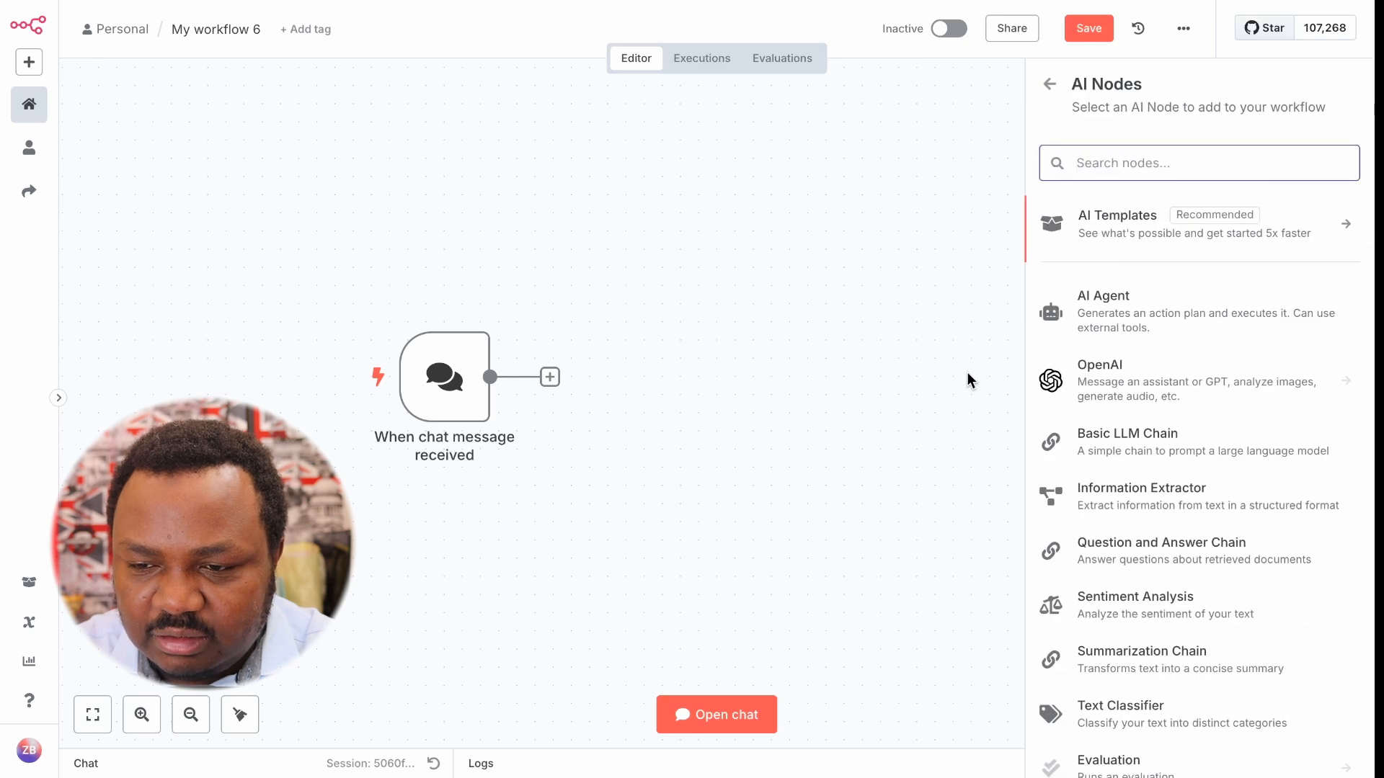
click(1104, 317)
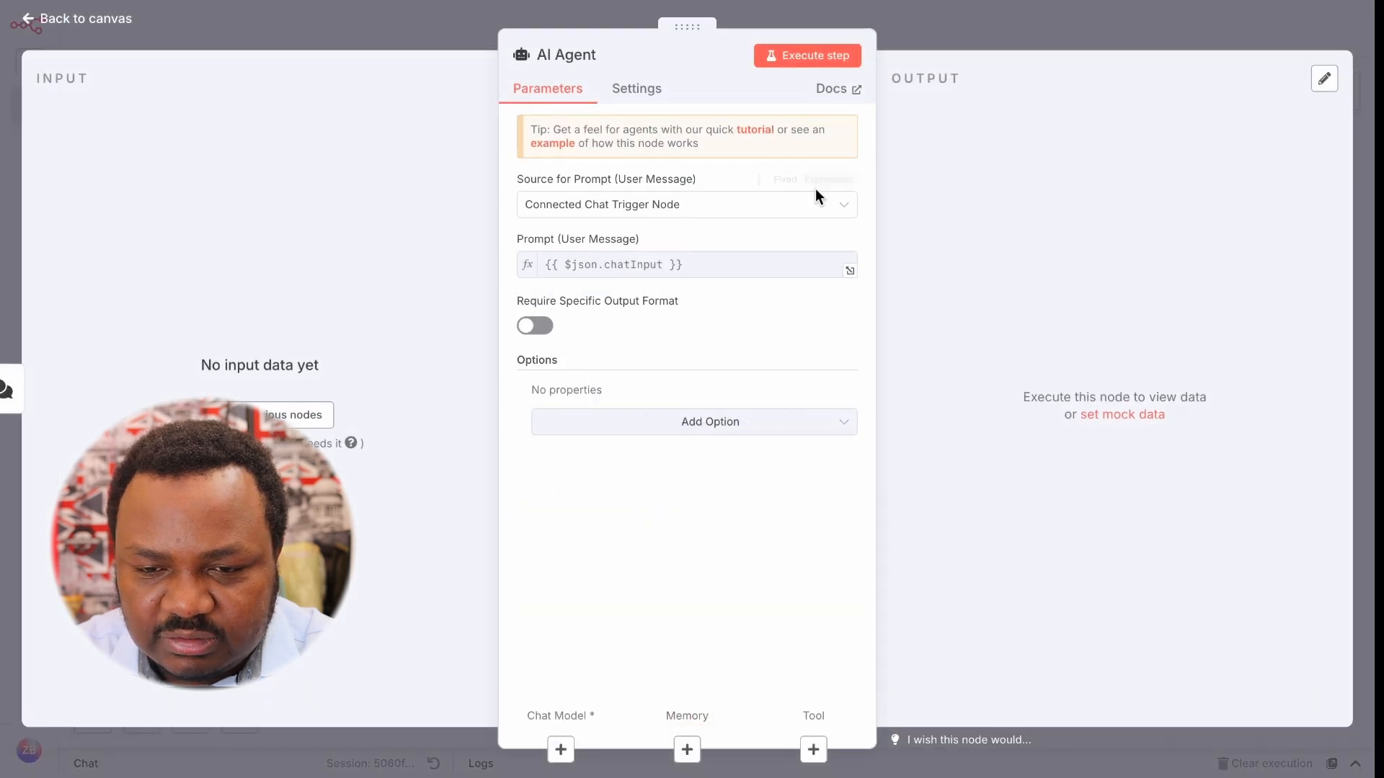
click(965, 47)
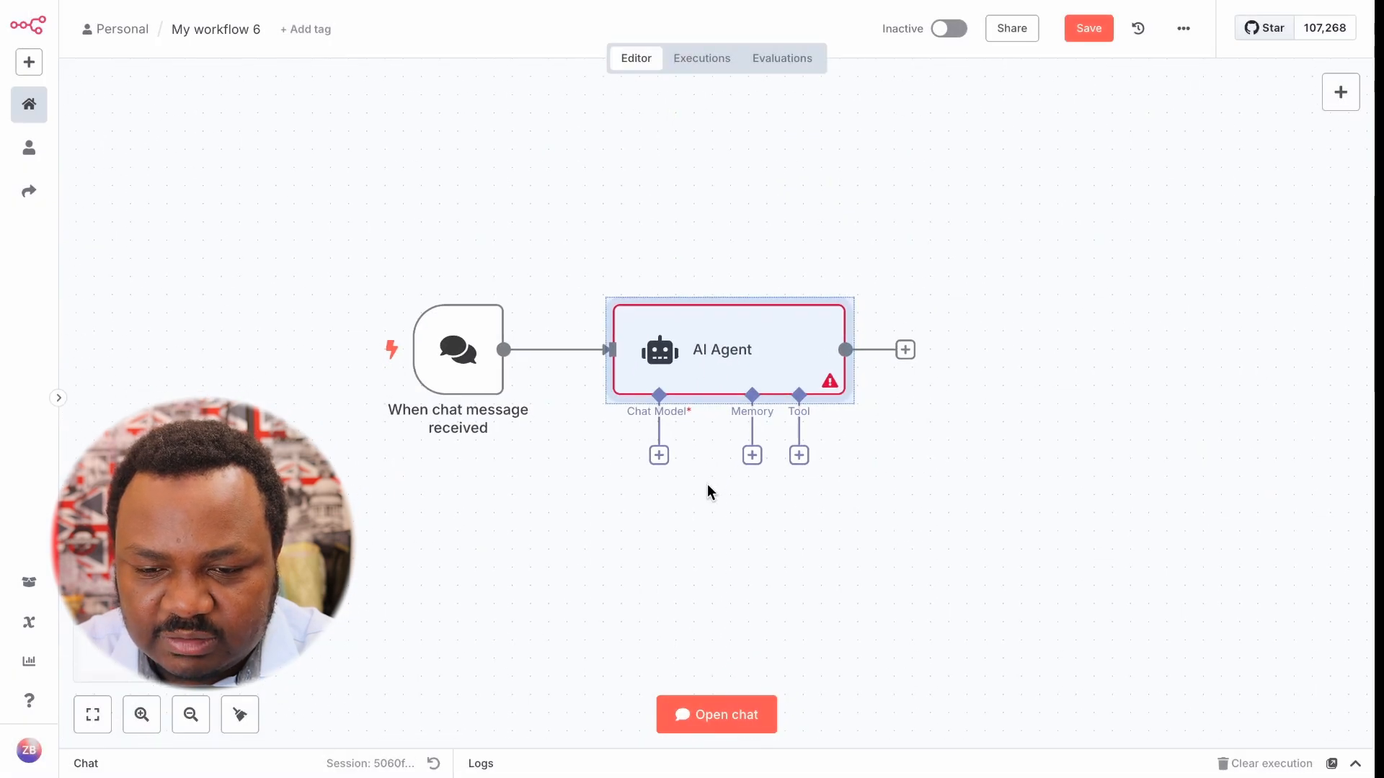
scroll(707, 484, down, 1)
click(707, 484)
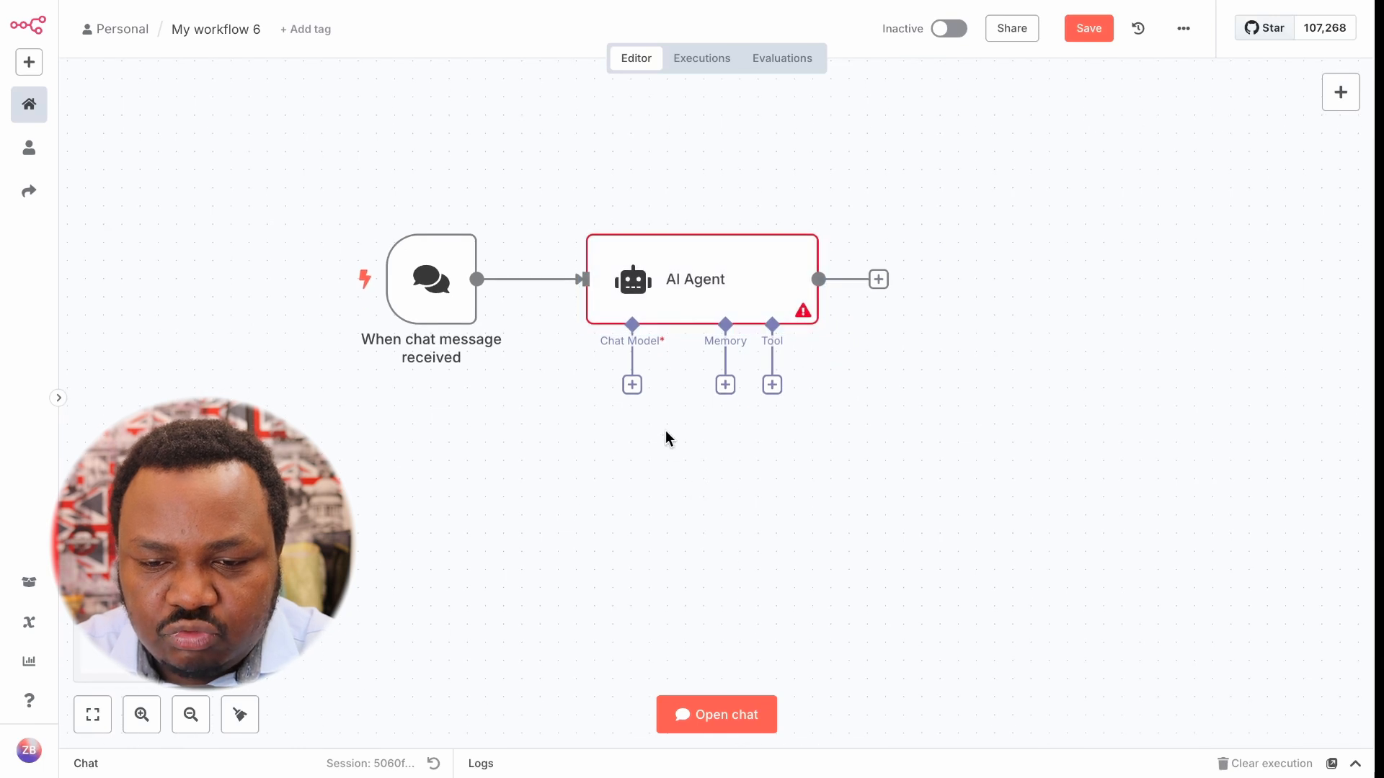
- Attach an OpenAI Chat Model to the AI Agent's chat model connector and place it beneath the gap between trigger and agent
scroll(664, 430, down, 1)
click(640, 369)
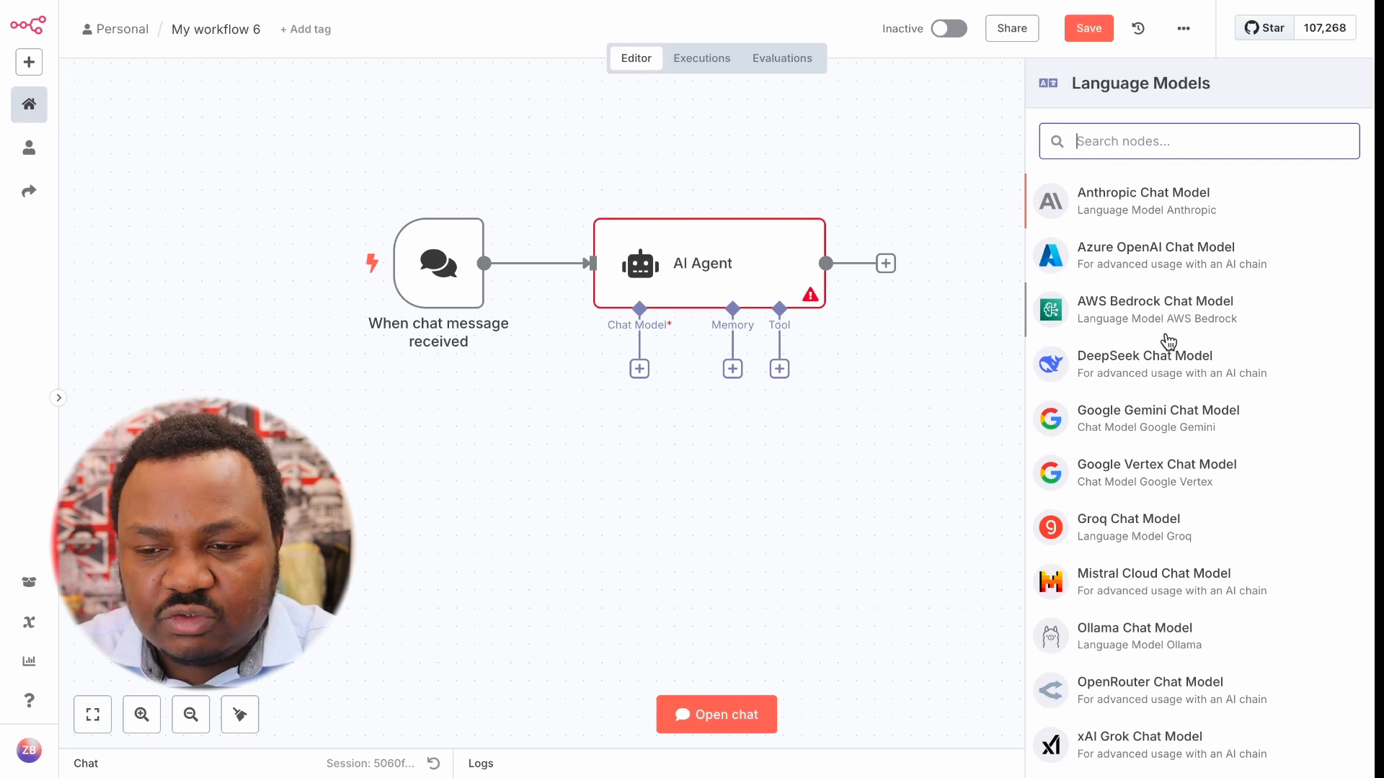
scroll(1169, 342, down, 2)
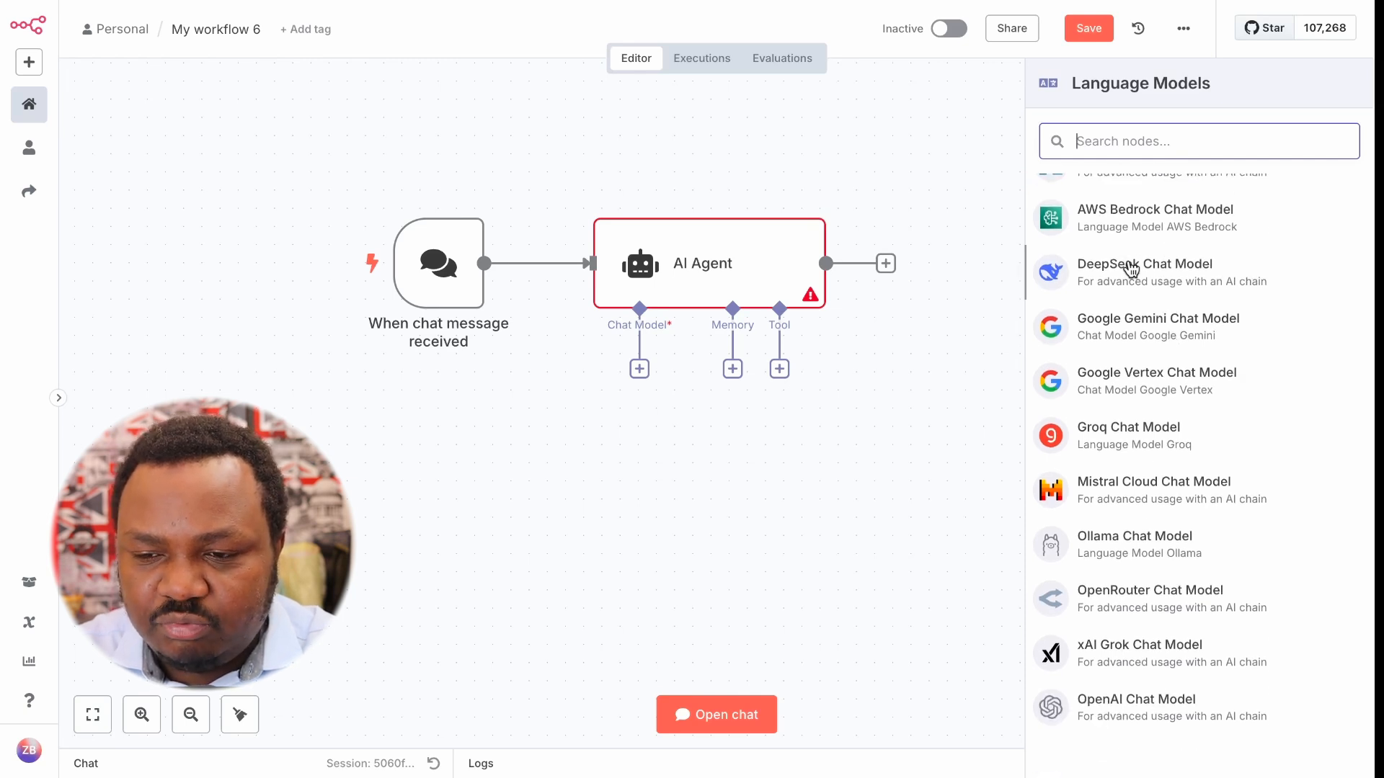
scroll(1130, 269, up, 2)
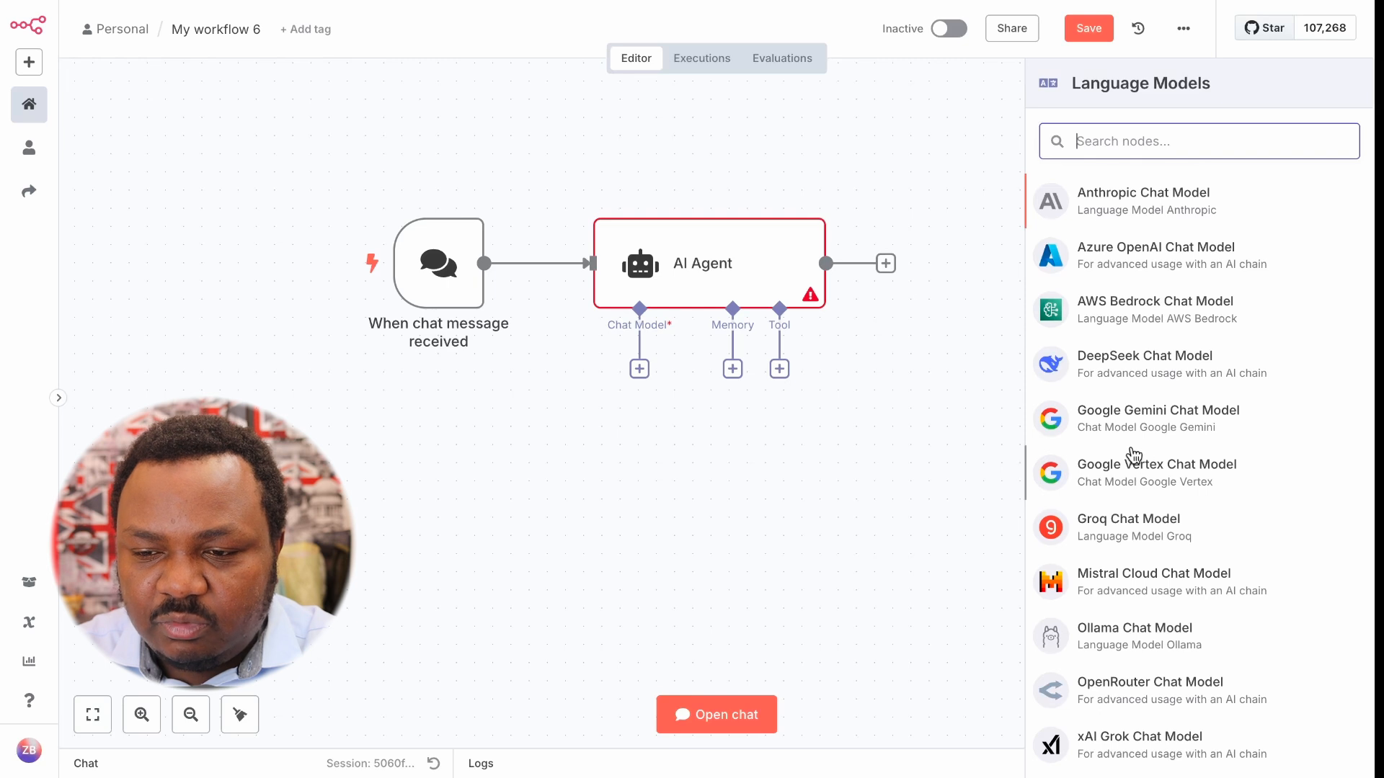
scroll(1143, 596, down, 2)
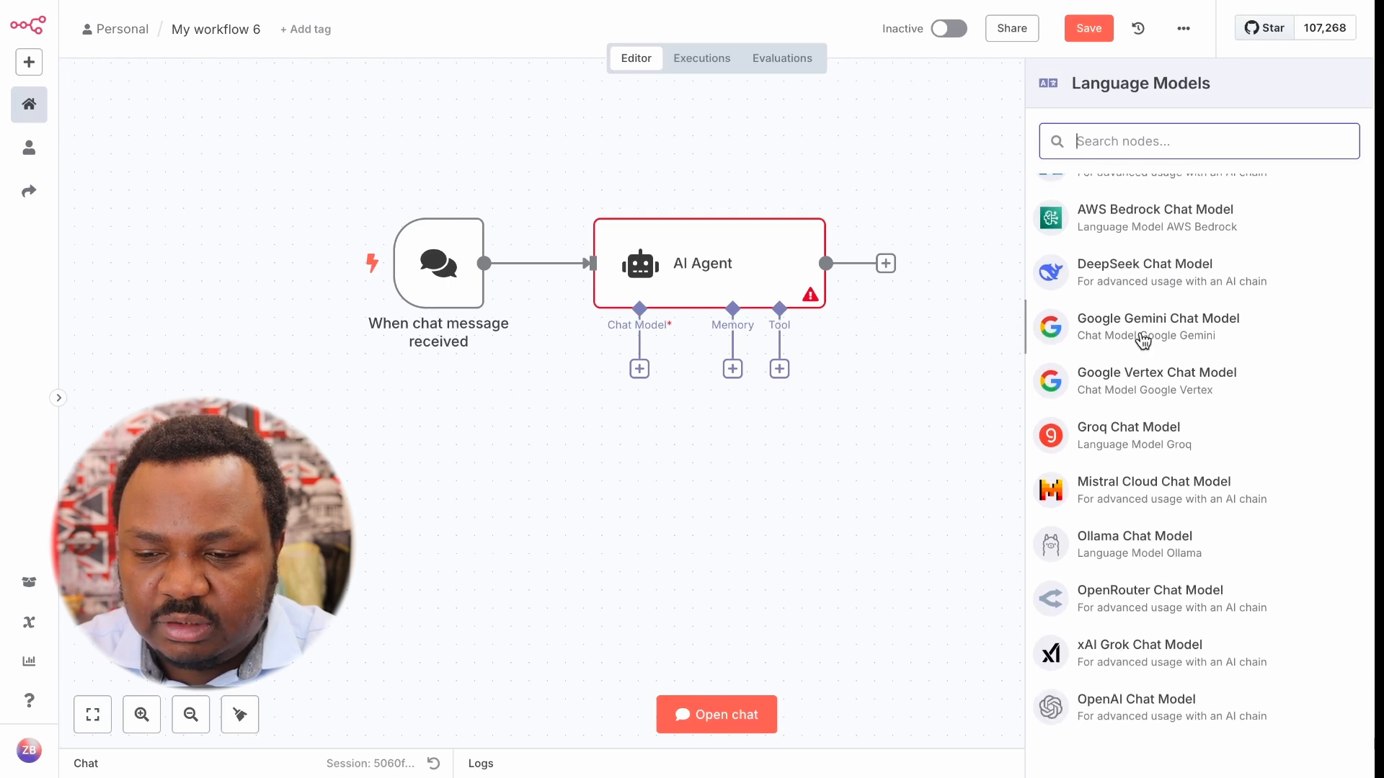
click(1117, 716)
click(911, 50)
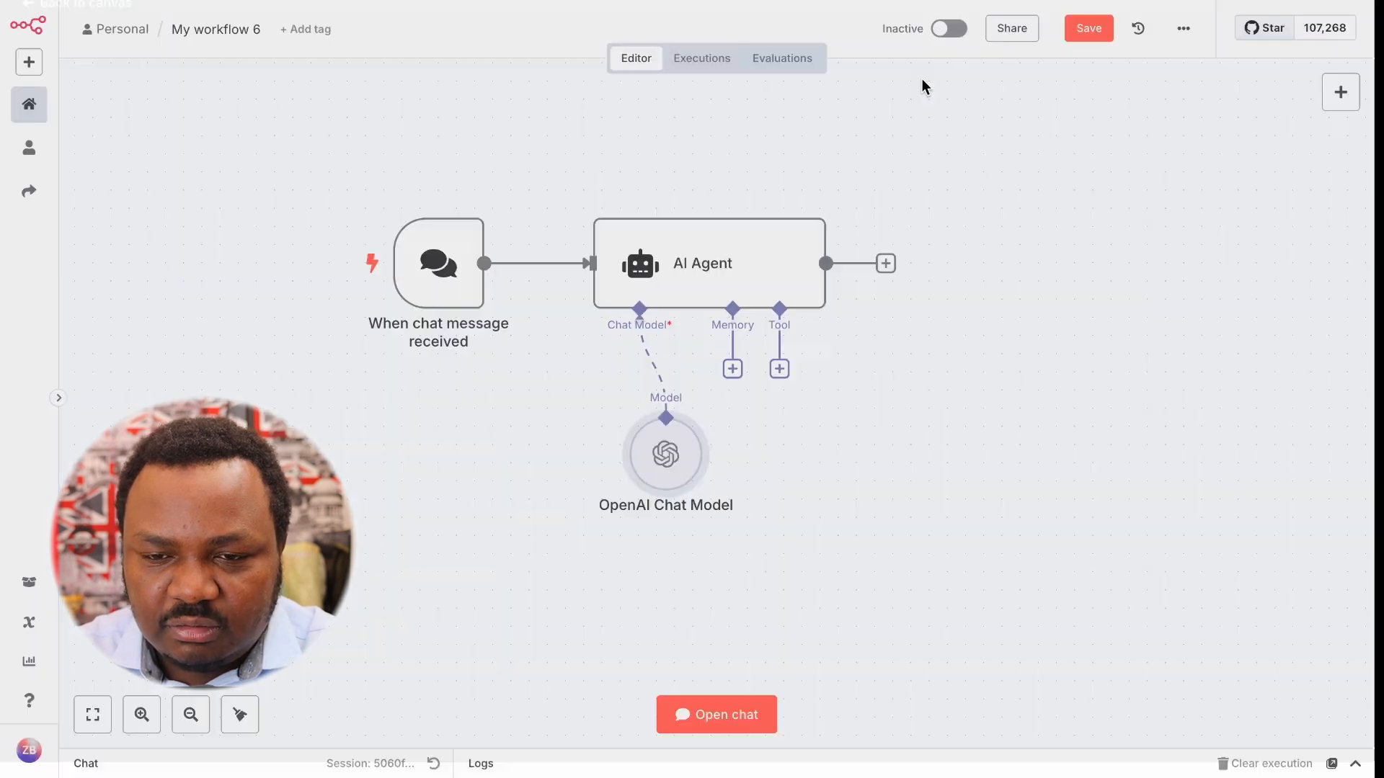
drag(692, 469, 556, 465)
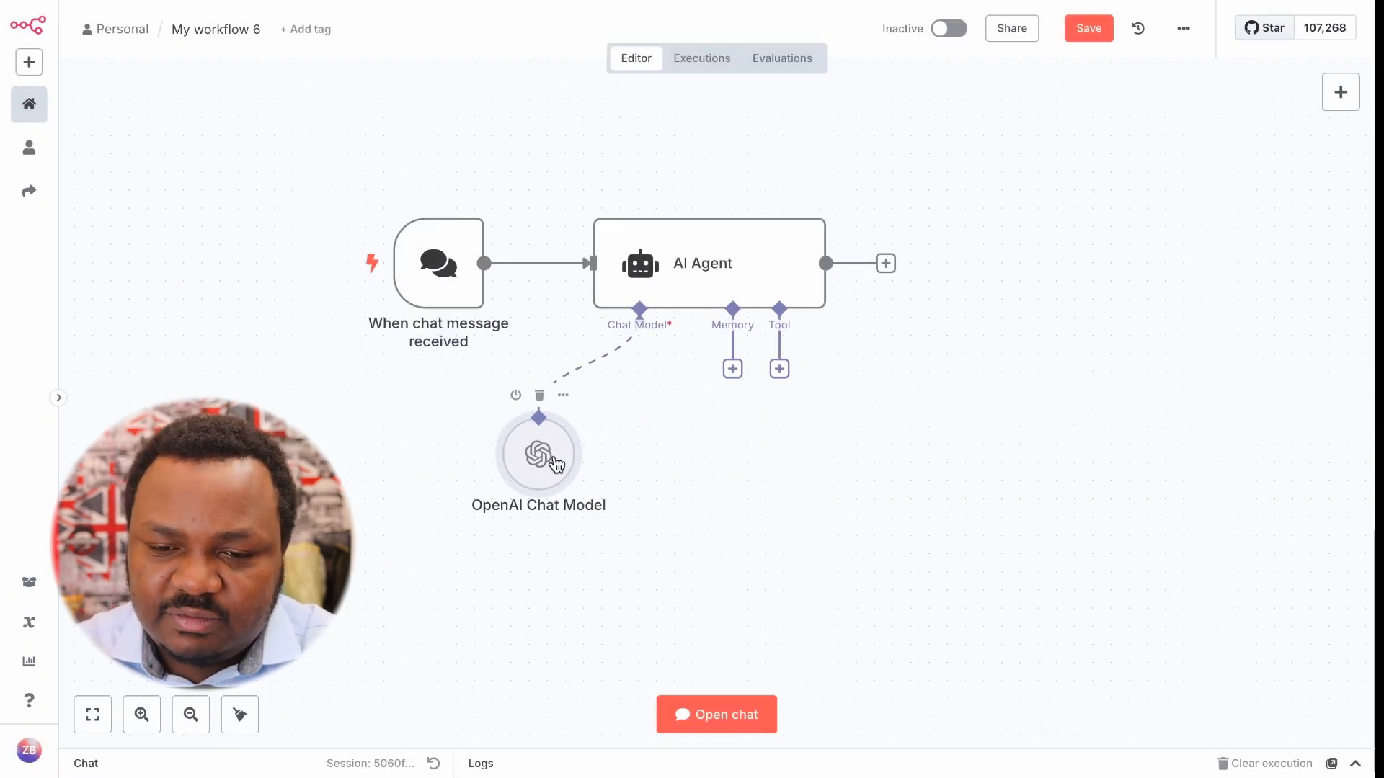
drag(541, 456, 487, 455)
- Attach Simple Memory to the AI Agent with default settings and place it beside the OpenAI Chat Model
click(733, 369)
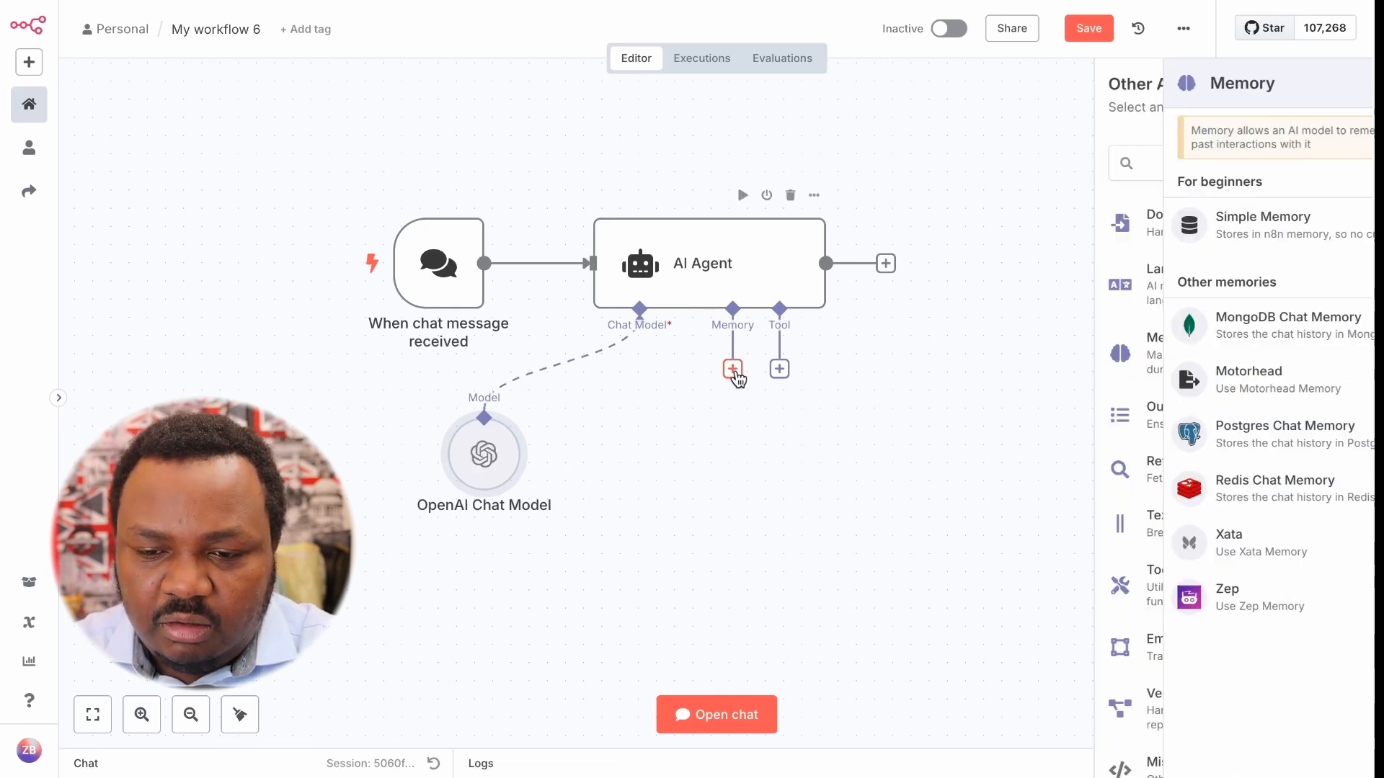
click(1136, 227)
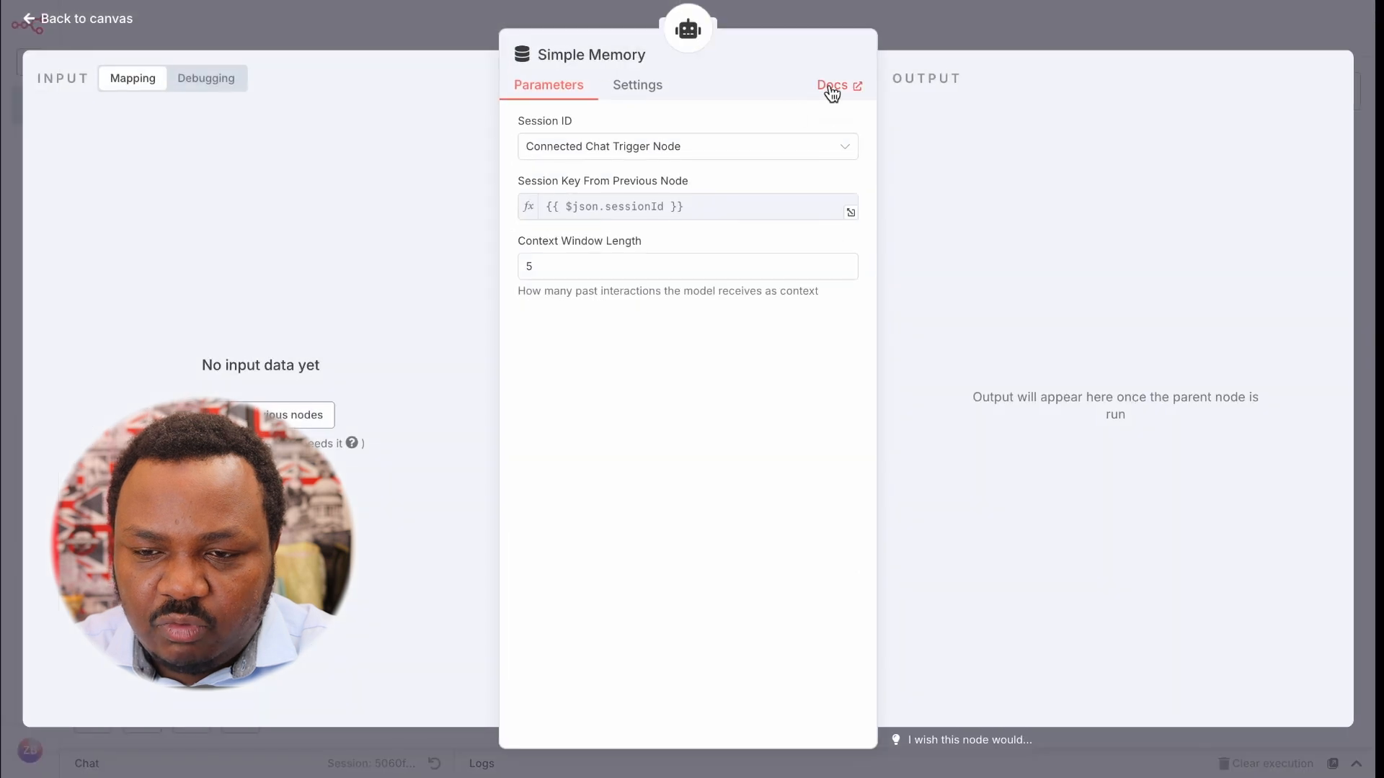
drag(558, 262, 519, 263)
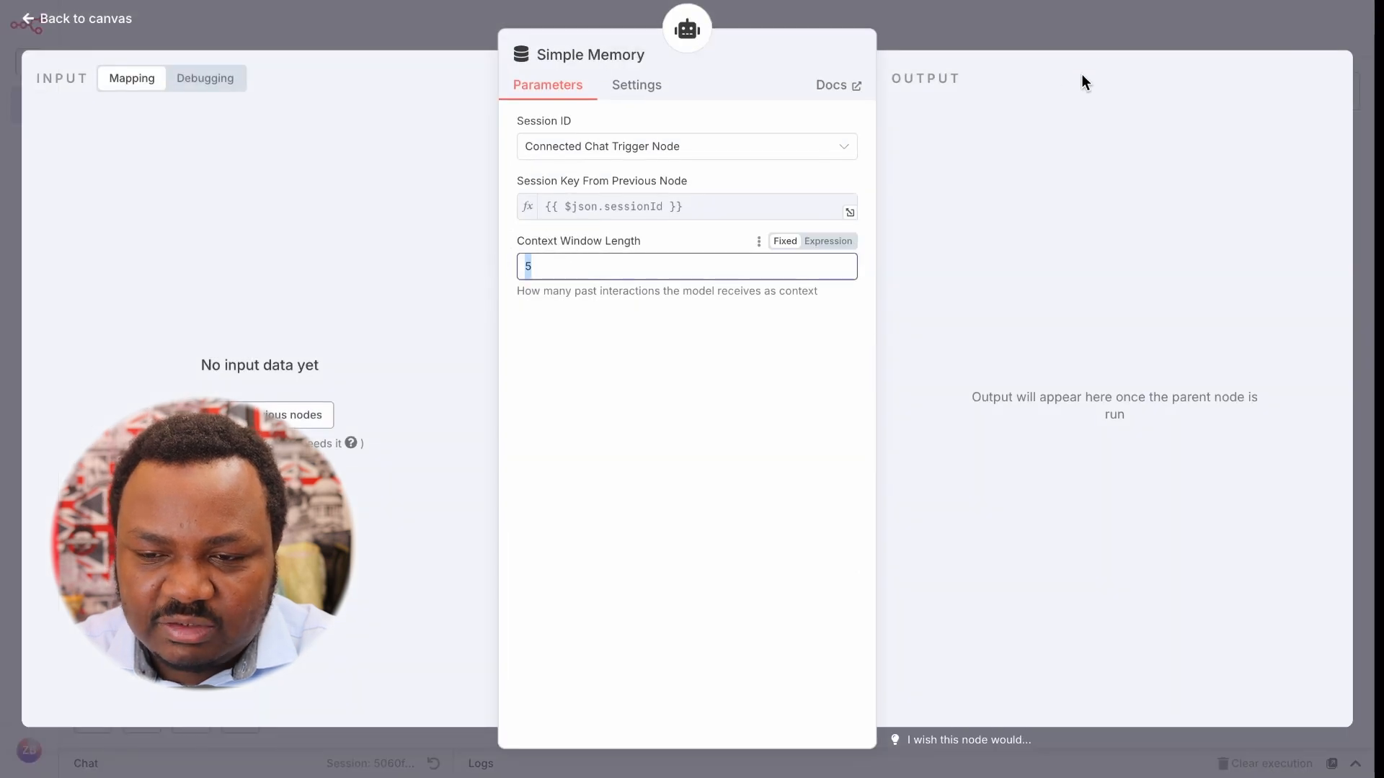
click(1071, 36)
drag(714, 479, 642, 470)
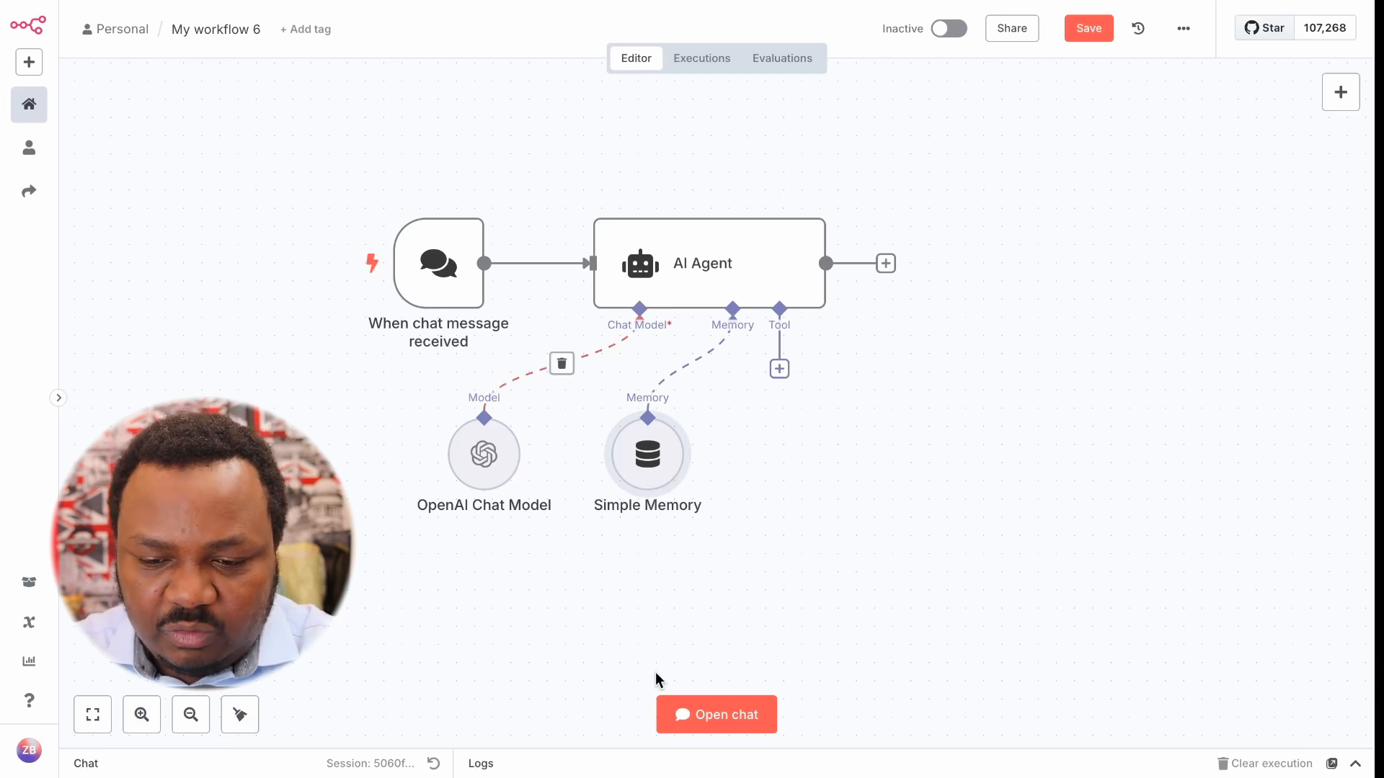
- Test the agent by sending "bonjour" in the workflow chat
click(728, 719)
click(433, 560)
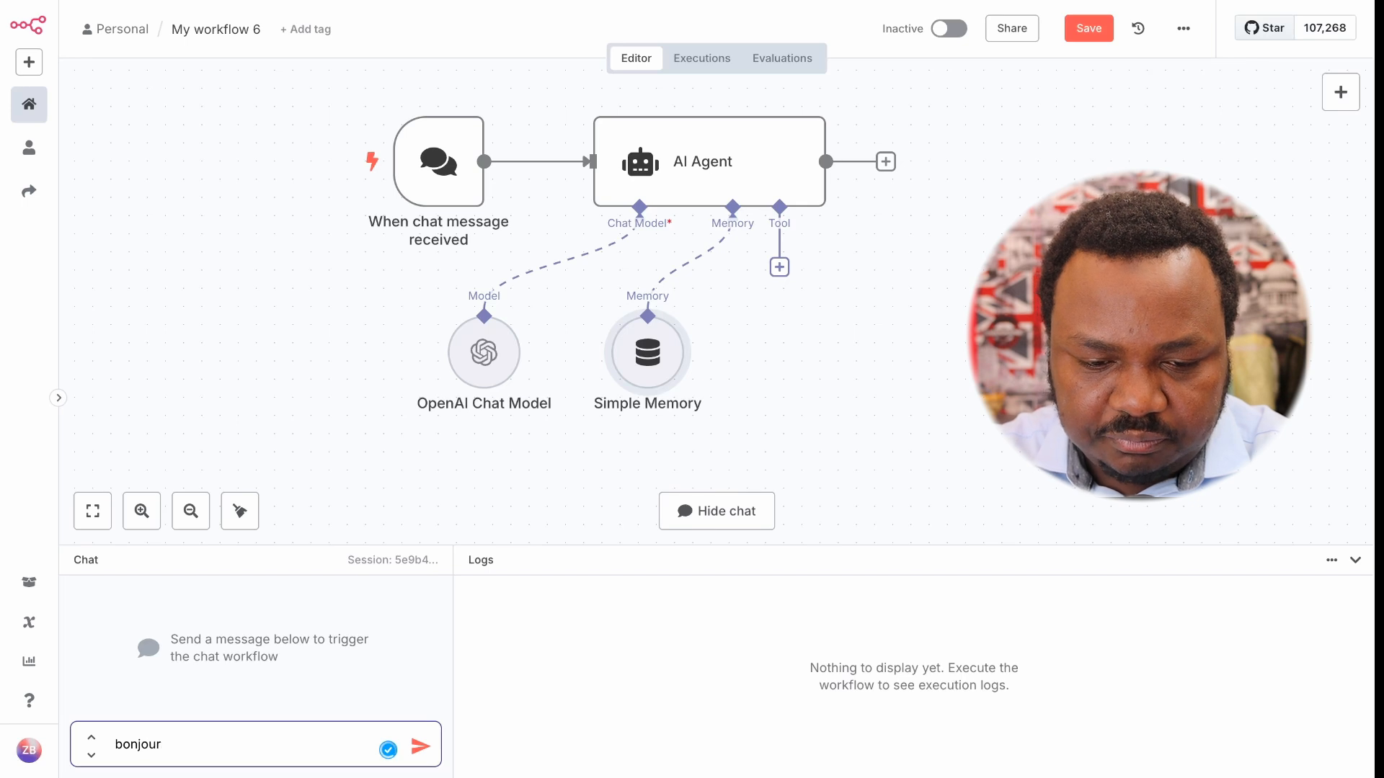
key(Return)
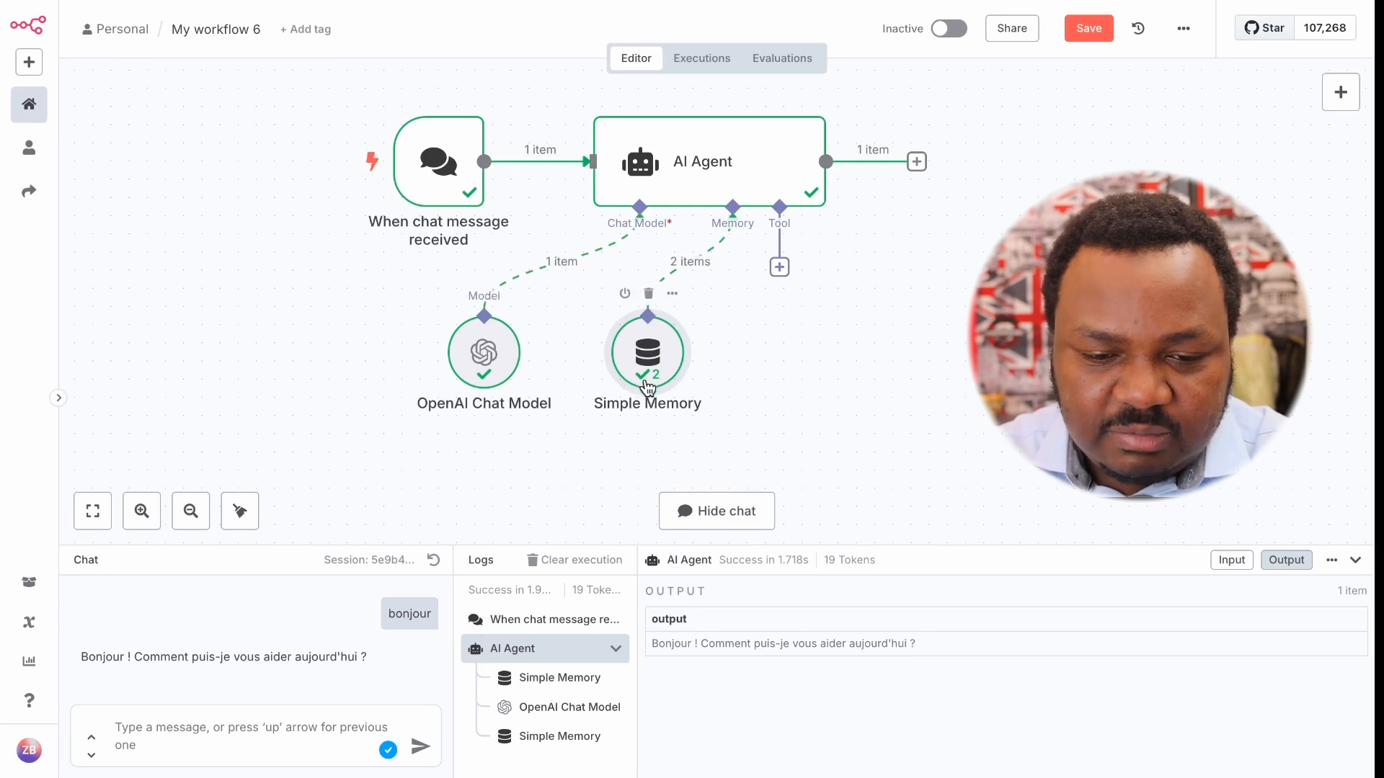
click(264, 719)
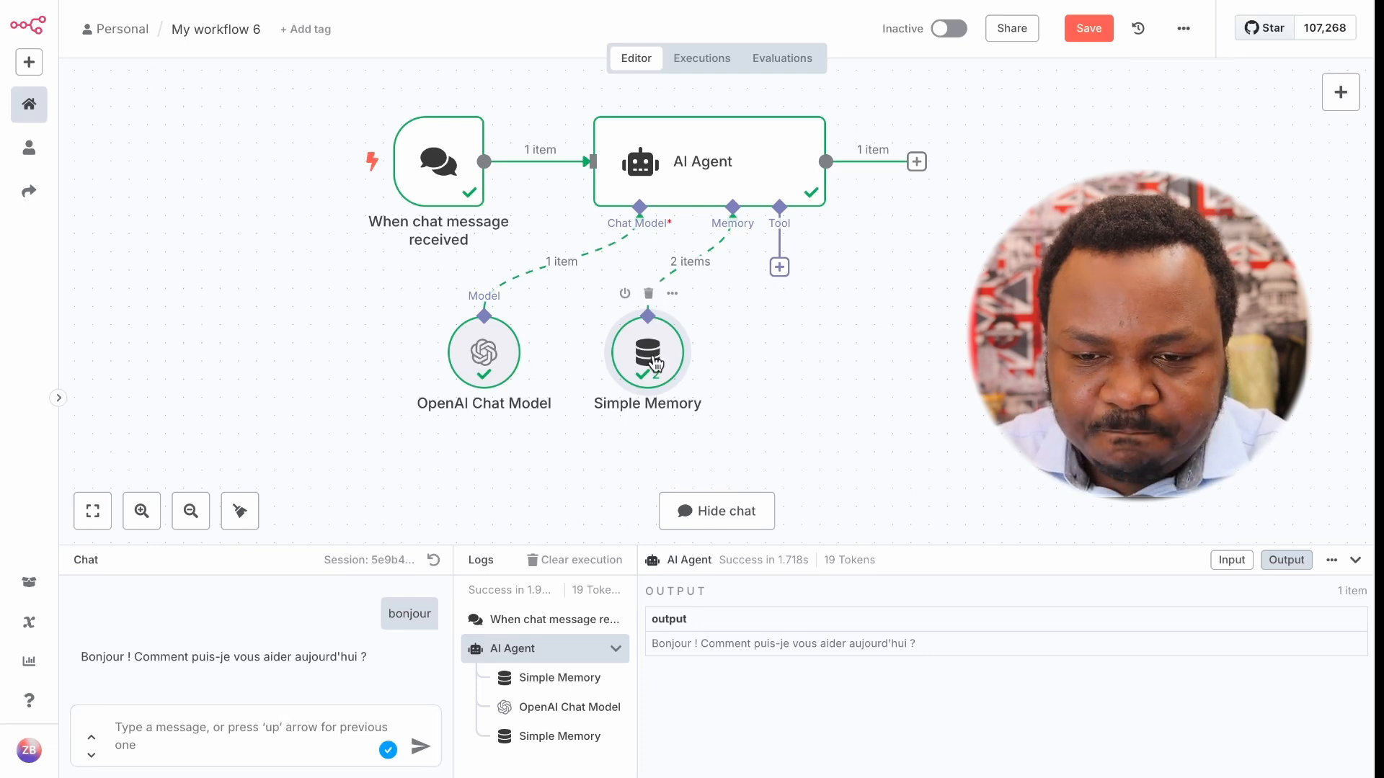
- Shift Simple Memory to the right on the canvas and add a Gmail tool to the AI Agent
drag(653, 362, 726, 363)
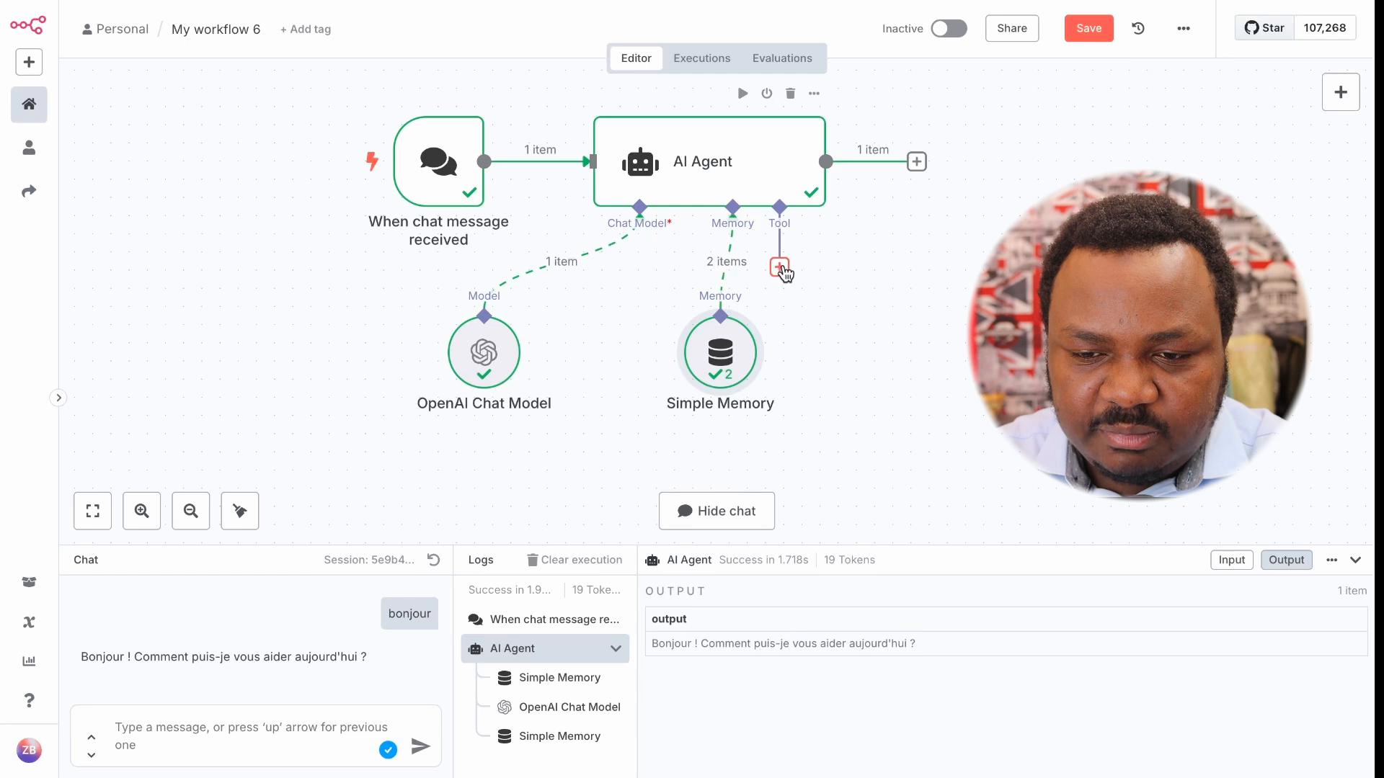
click(780, 267)
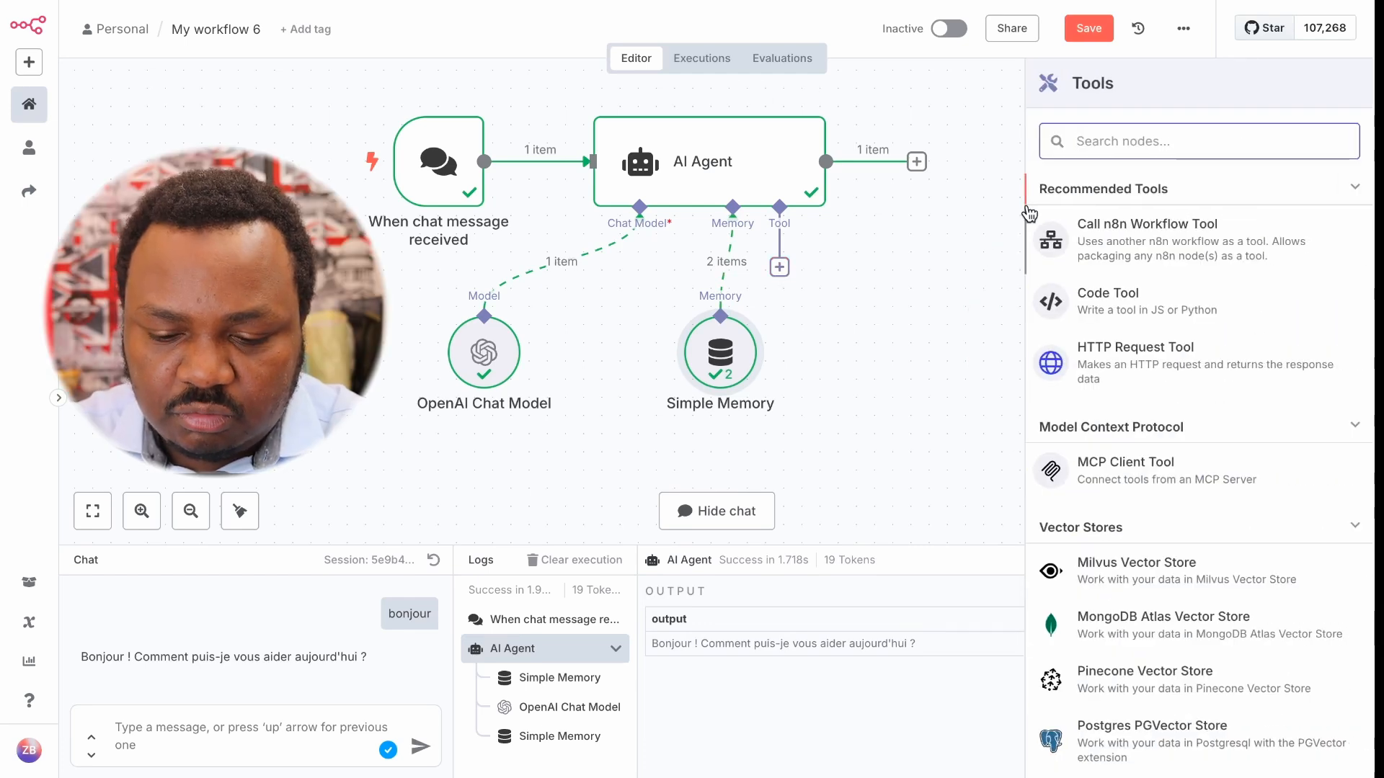
text(gam)
key(BackSpace)
key(BackSpace)
text(mail)
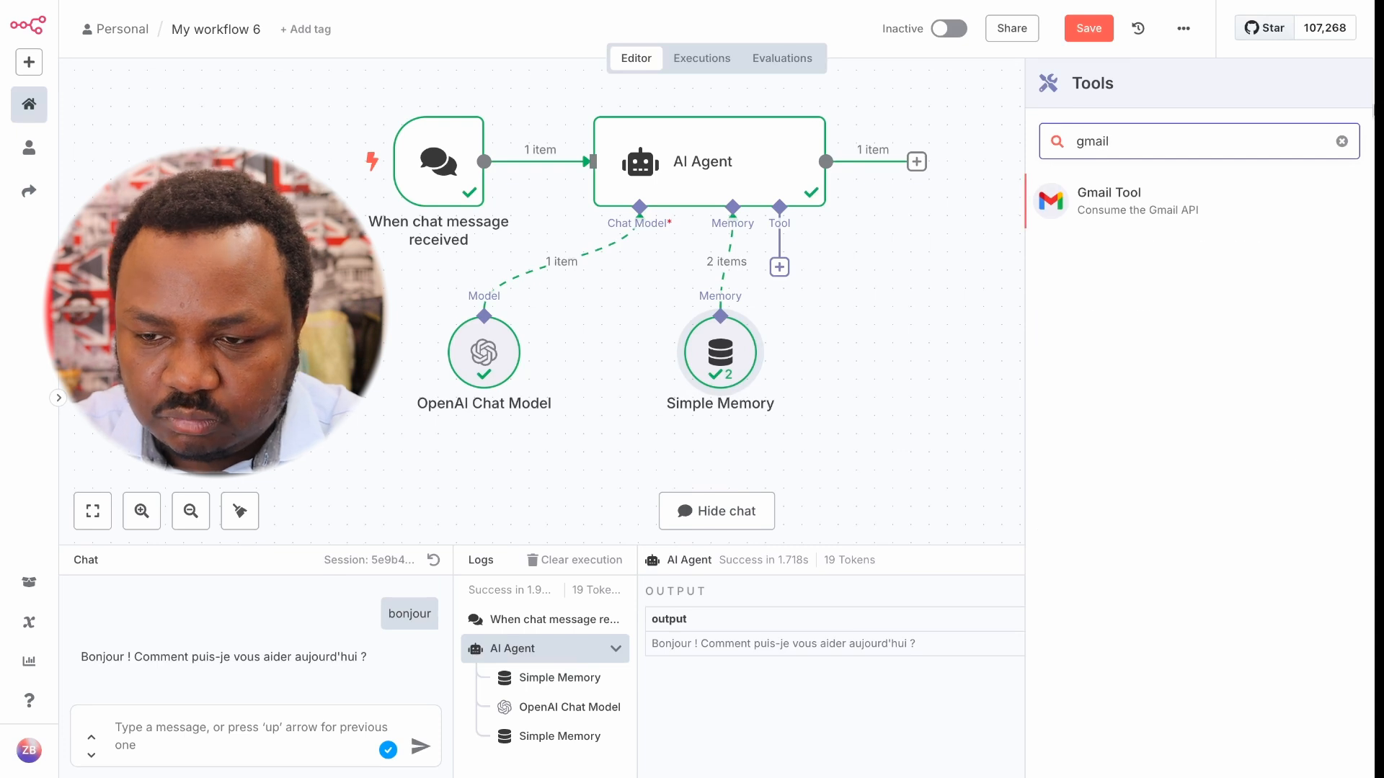
click(1191, 201)
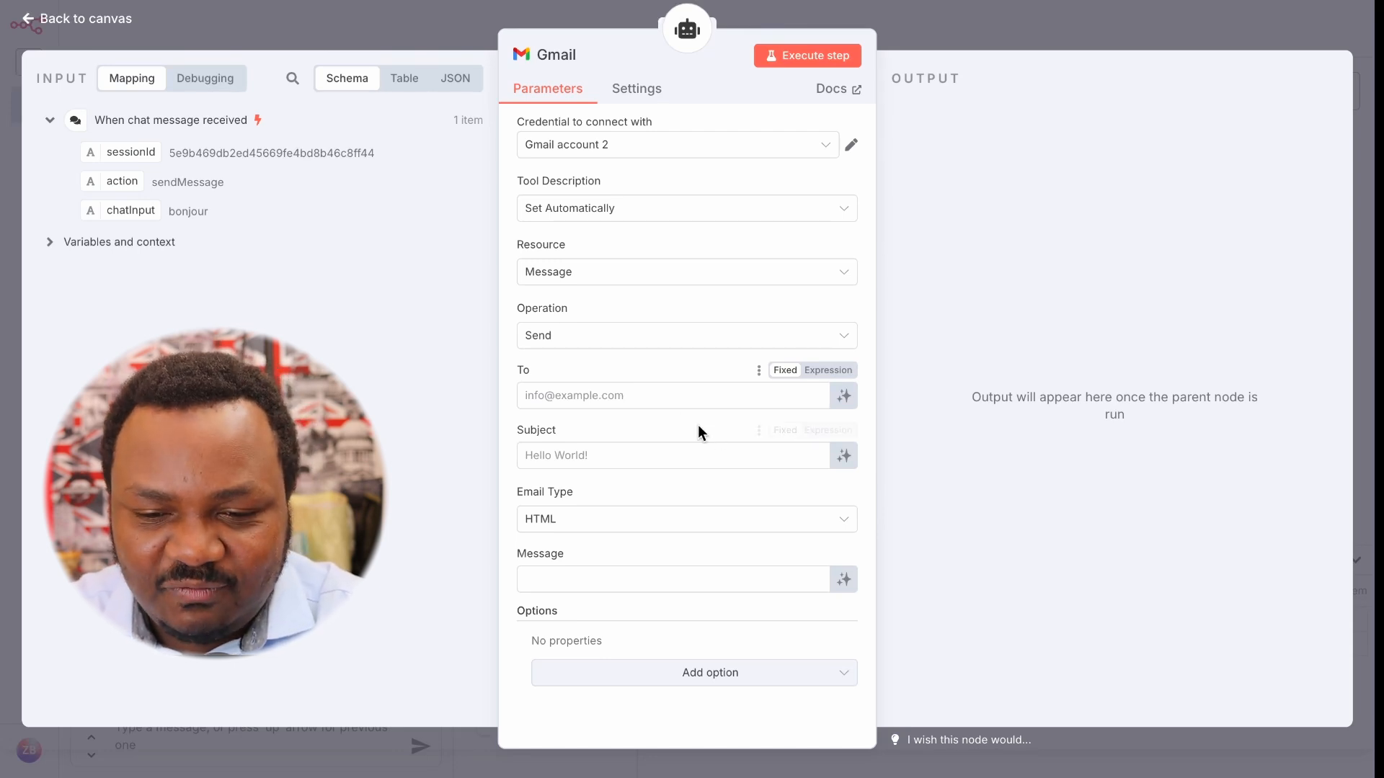
- Let the model define the Gmail tool's Subject and Message automatically and return to the canvas
click(843, 455)
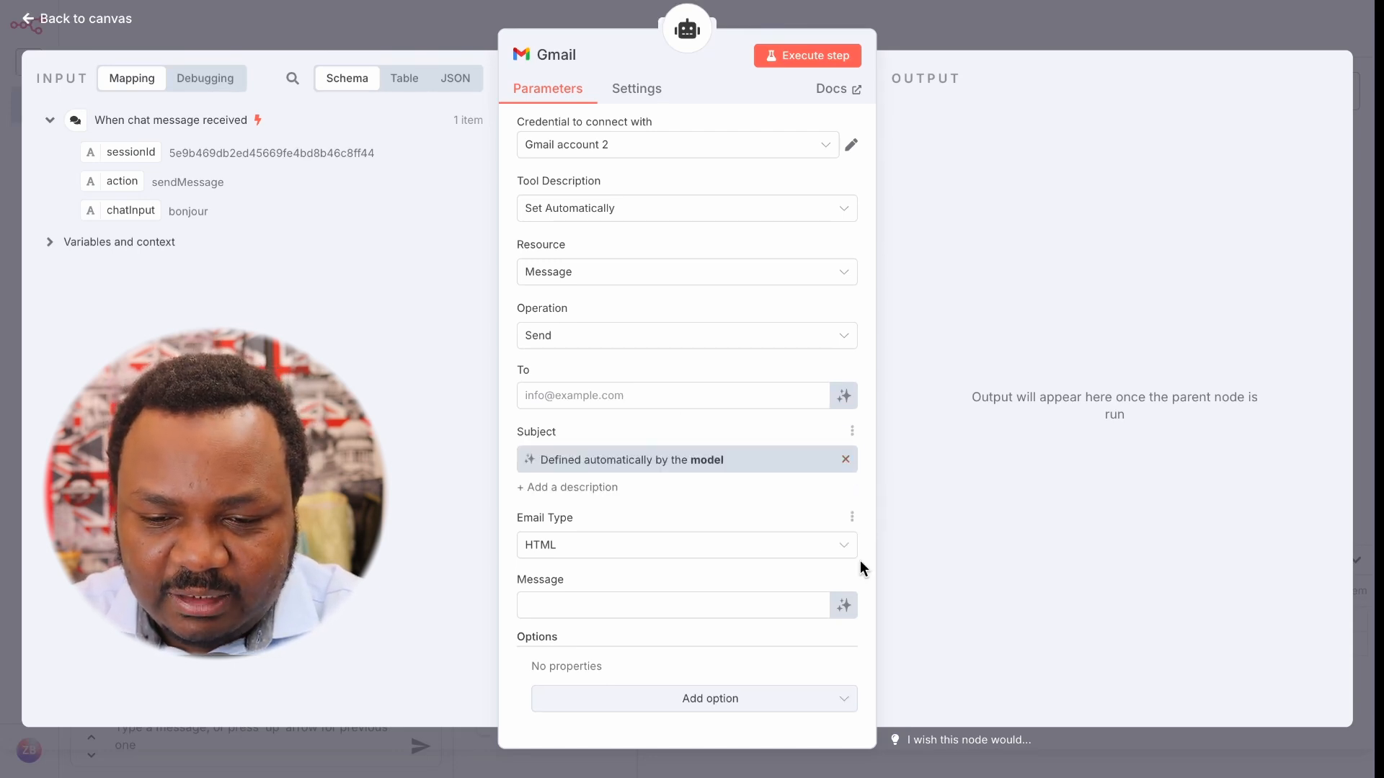
click(843, 605)
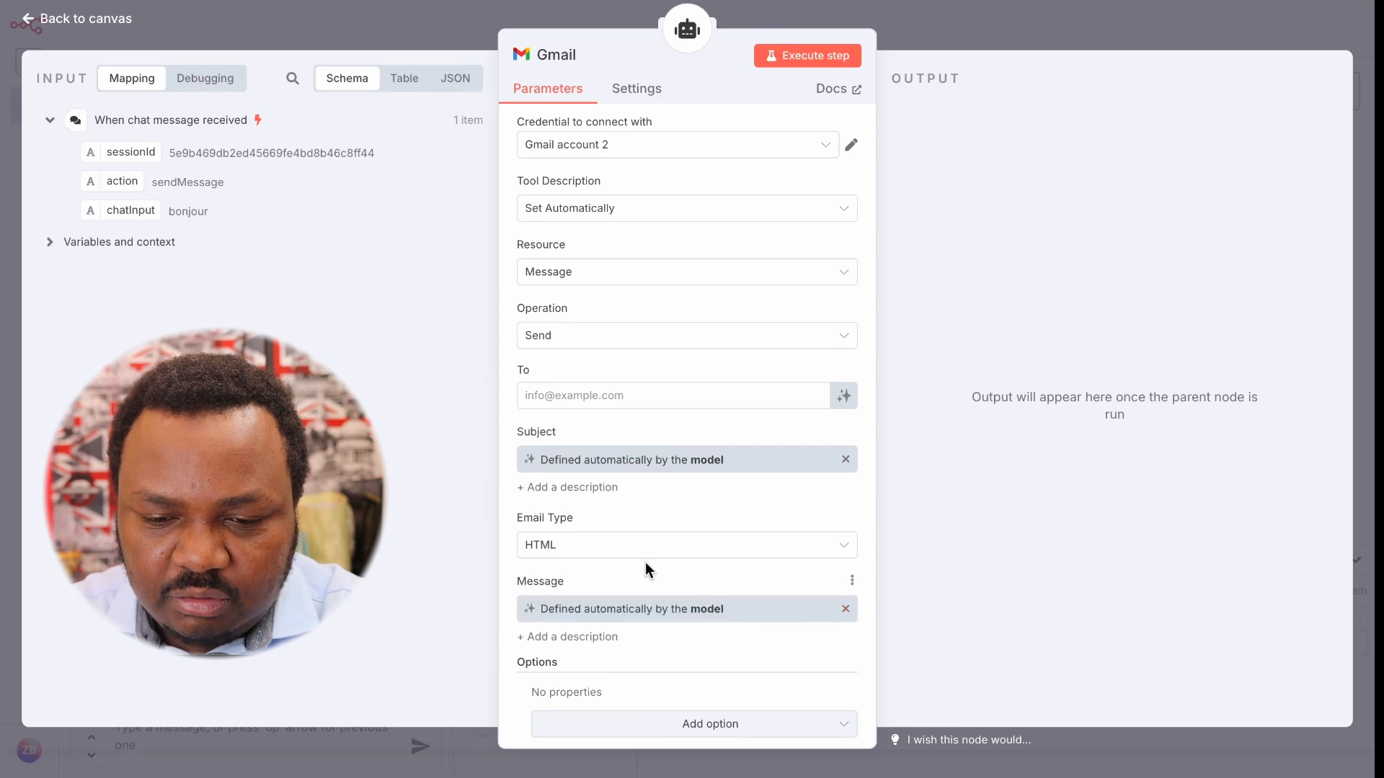
scroll(686, 586, down, 1)
click(908, 35)
- Reposition the Gmail node below the AI Agent, to the right of Simple Memory
mouse_move(874, 353)
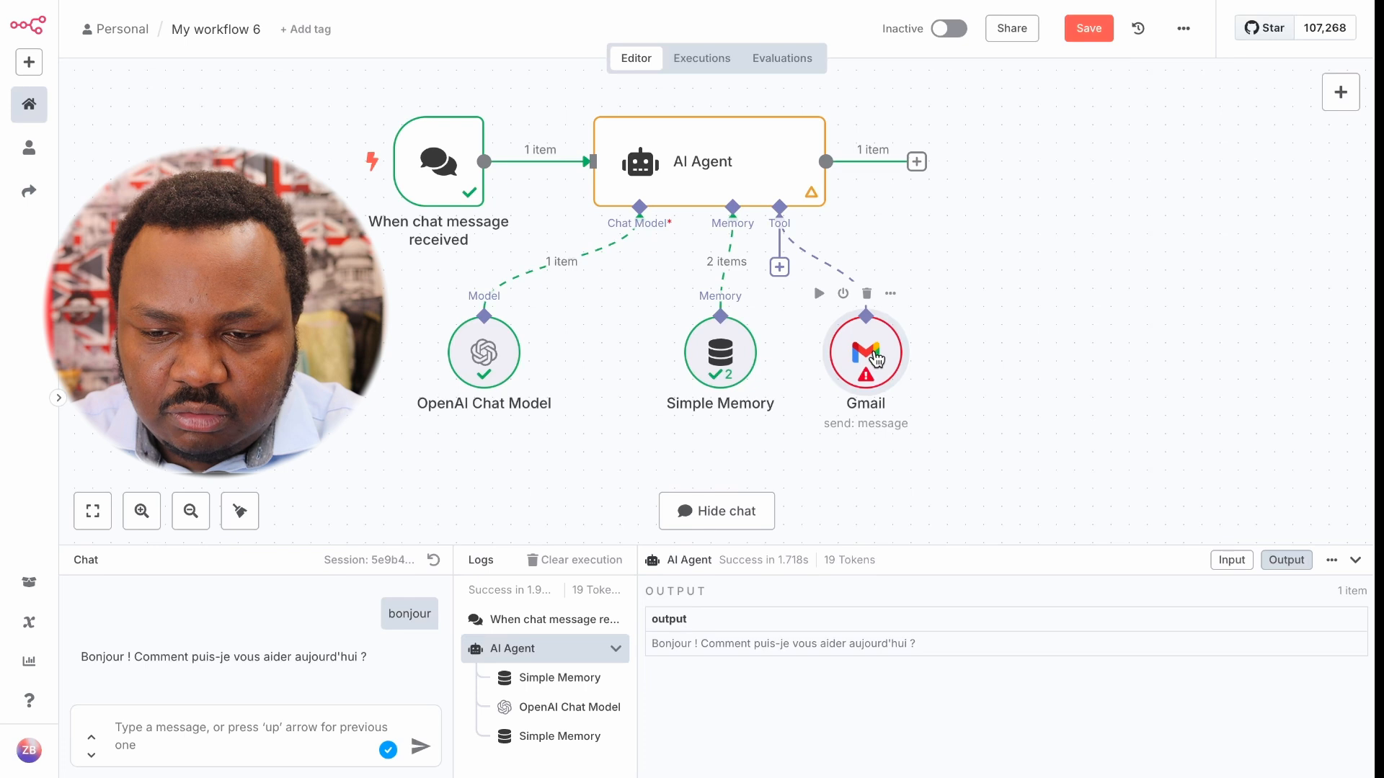
drag(876, 358, 931, 358)
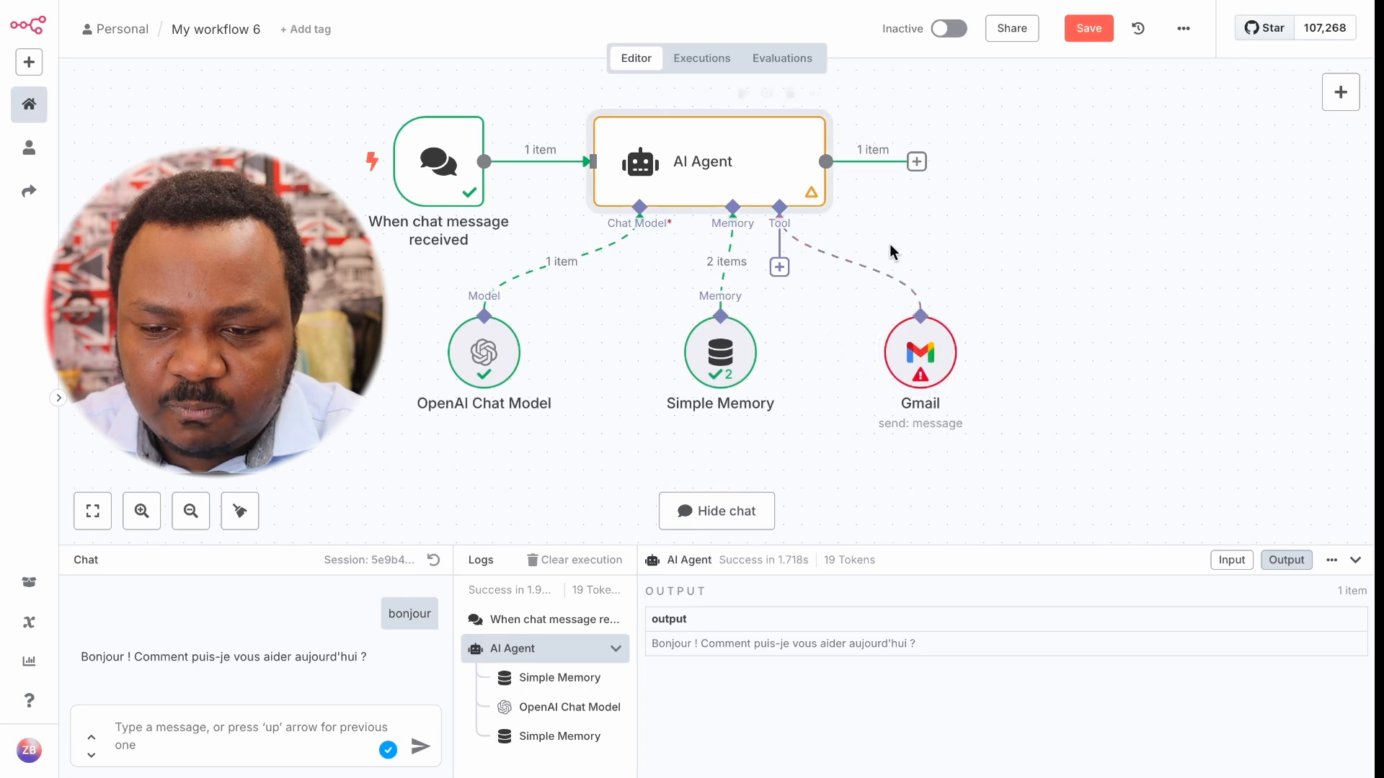
mouse_move(920, 369)
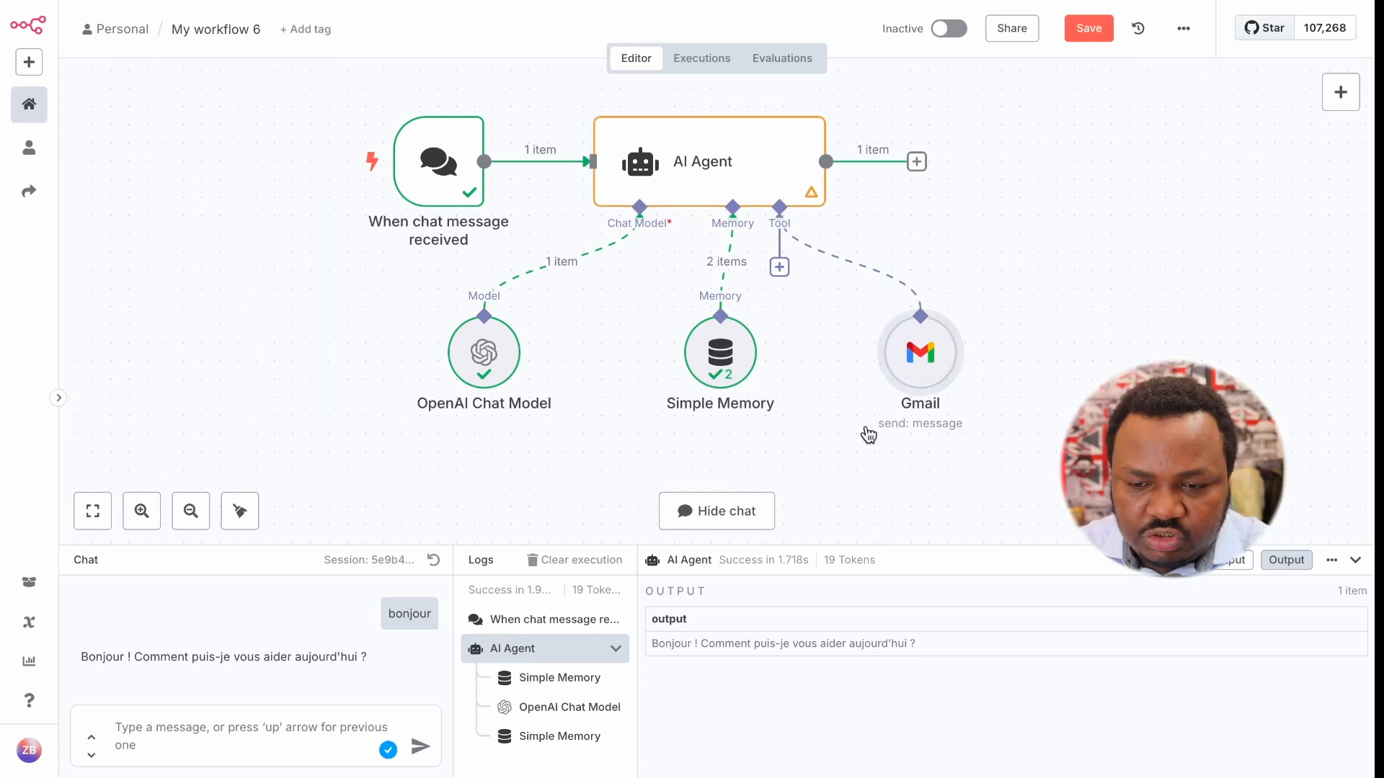
drag(924, 366, 888, 384)
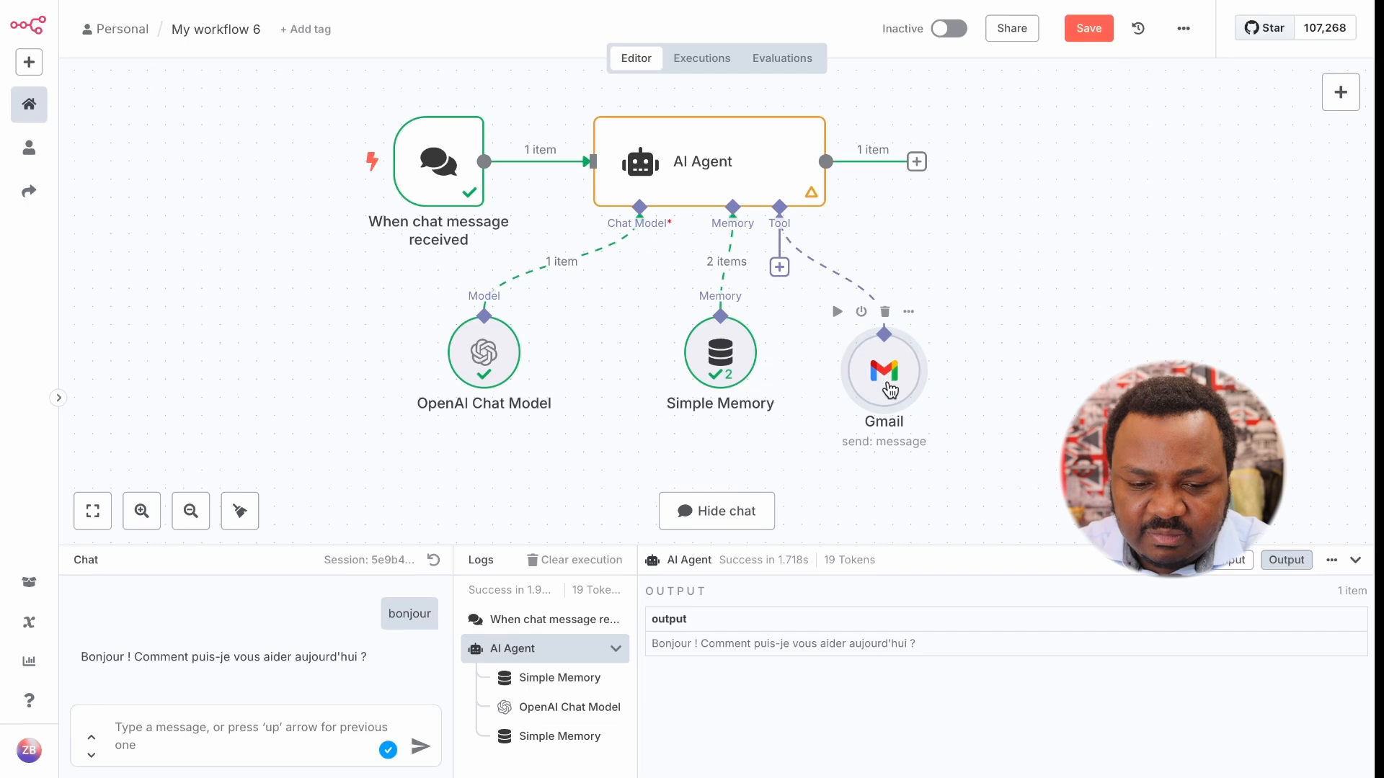
- Send a French chat request asking the agent to message the recipient by first name and say "que je serai en retard"
click(244, 725)
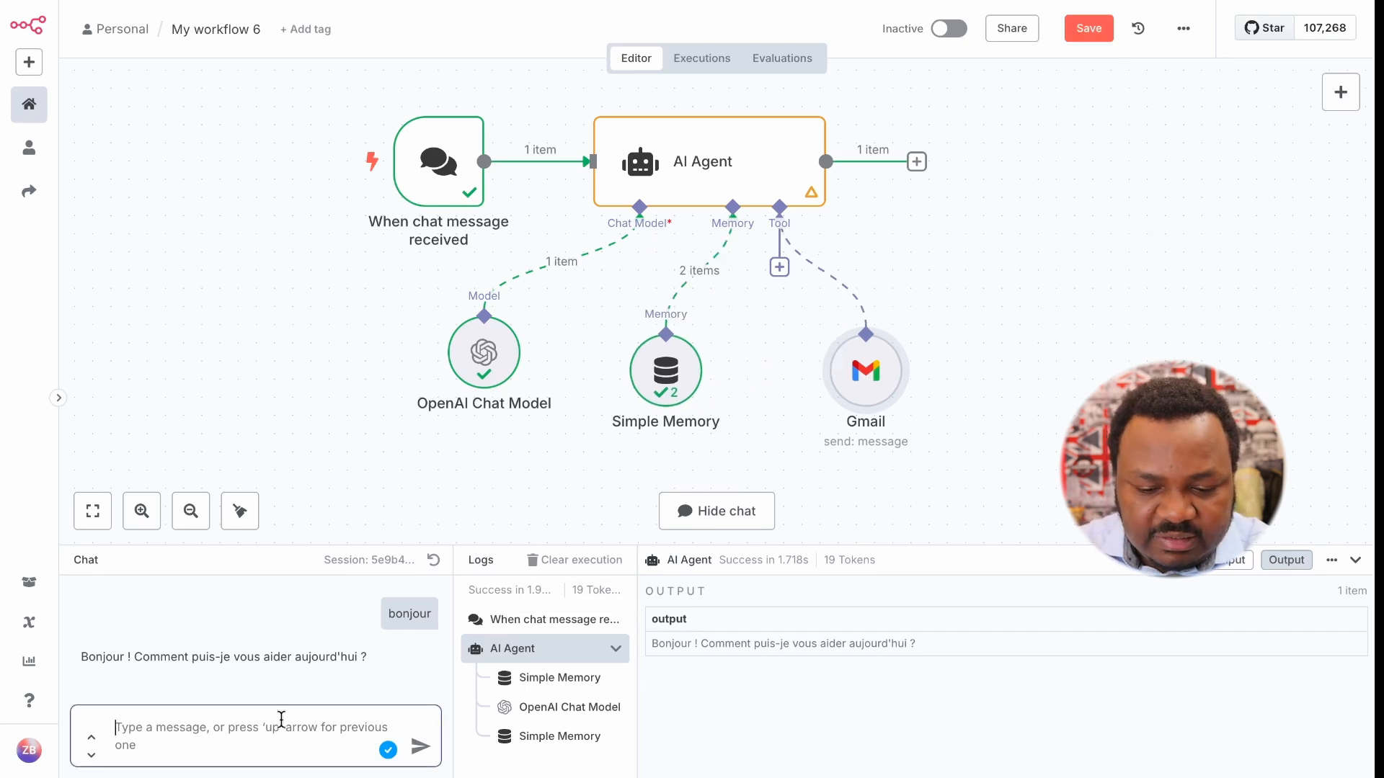
text(Envoie un message à Zaidou et dis-lui que je serai en retard.)
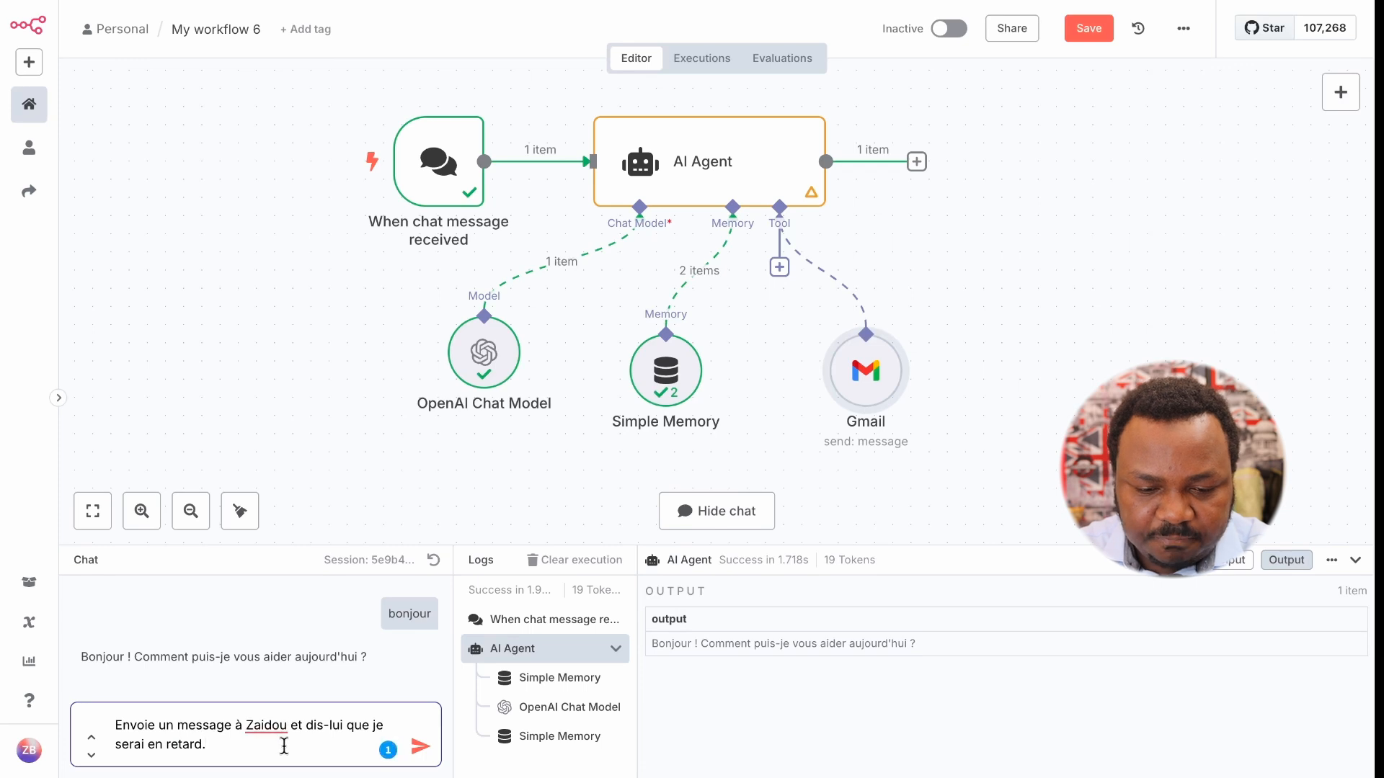
click(418, 749)
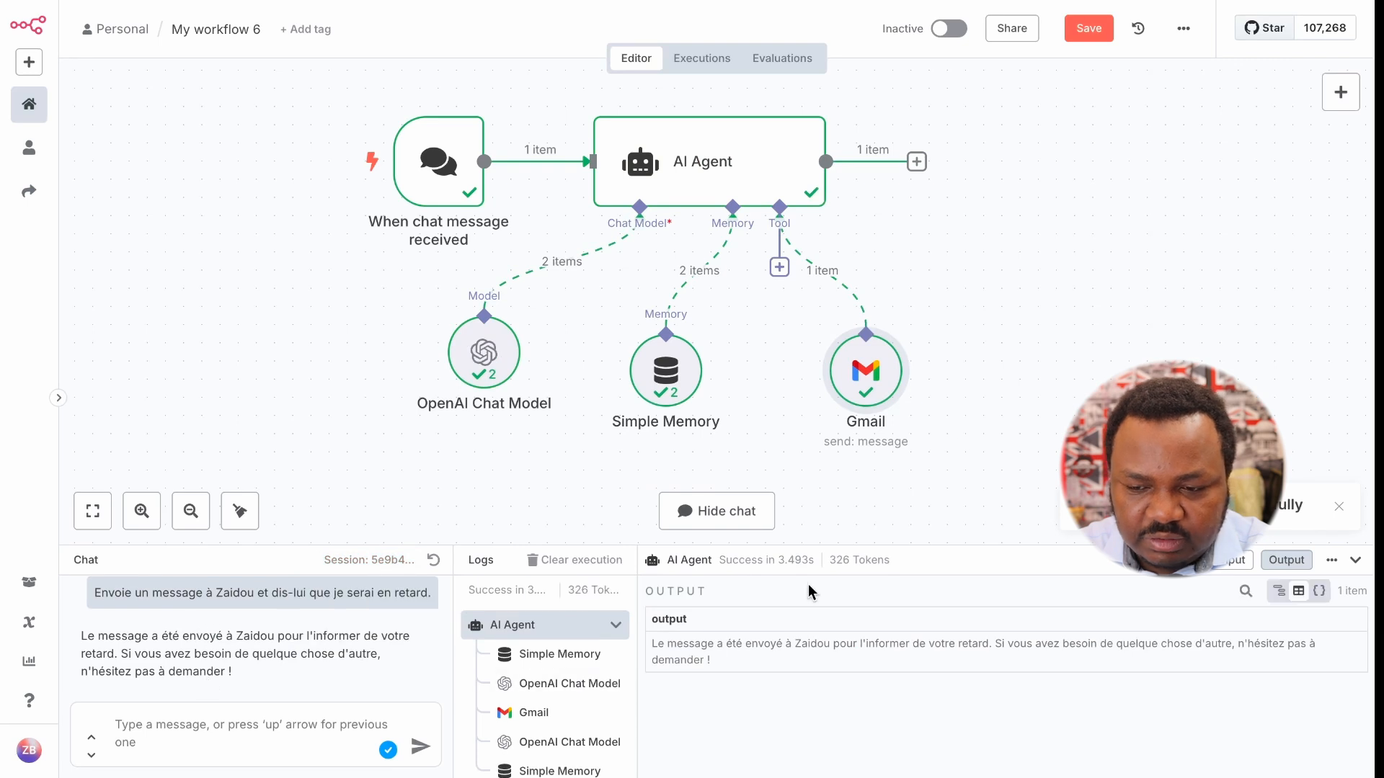
- Inspect the Gmail tool's input and output data from the last run and return to the canvas
scroll(949, 426, down, 2)
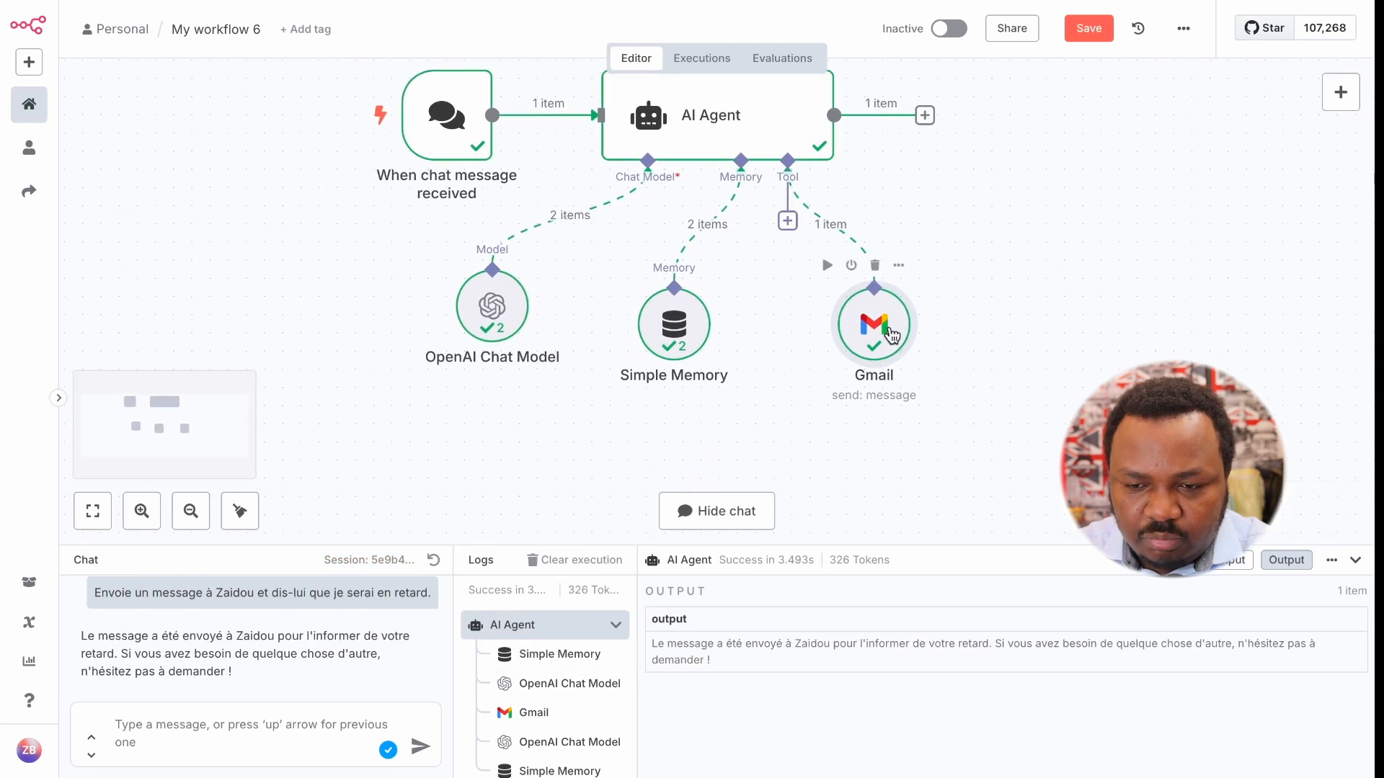
double_click(874, 326)
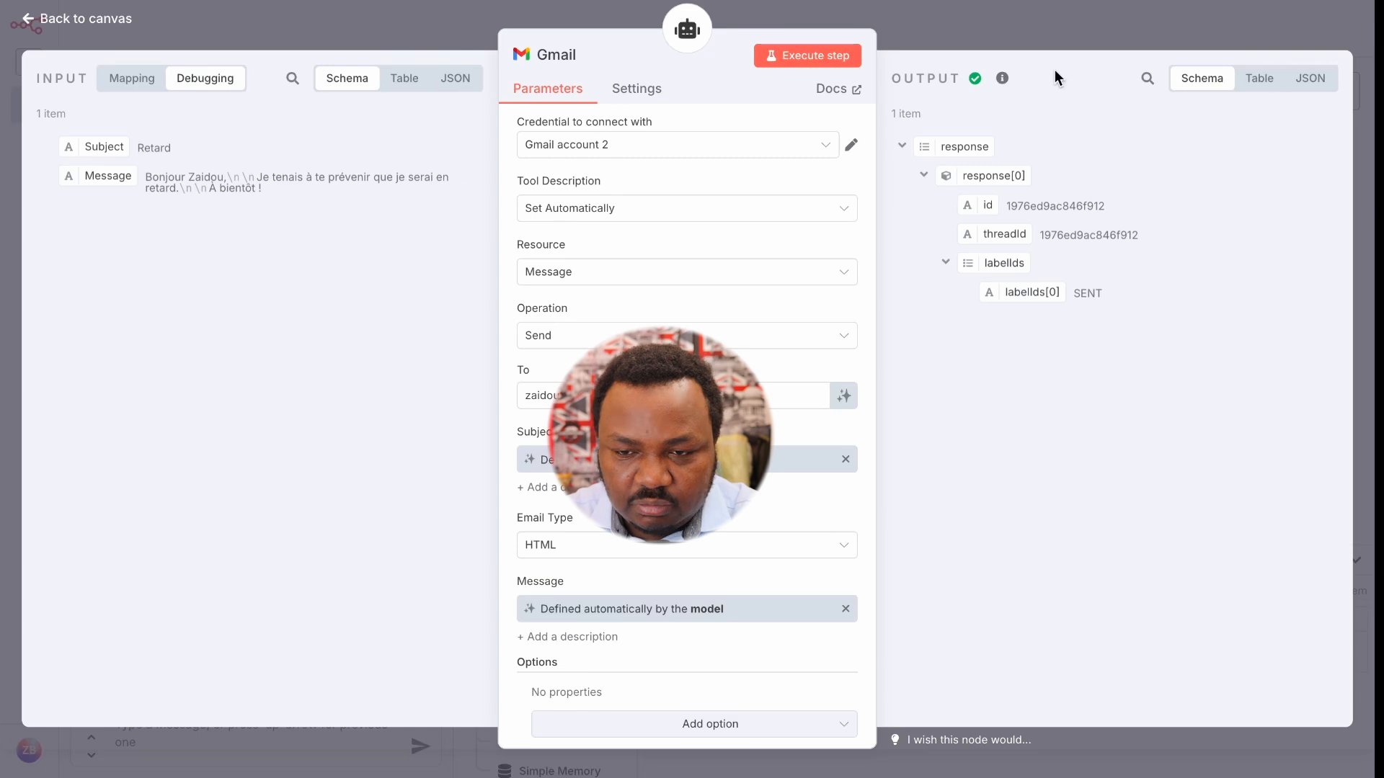
click(978, 41)
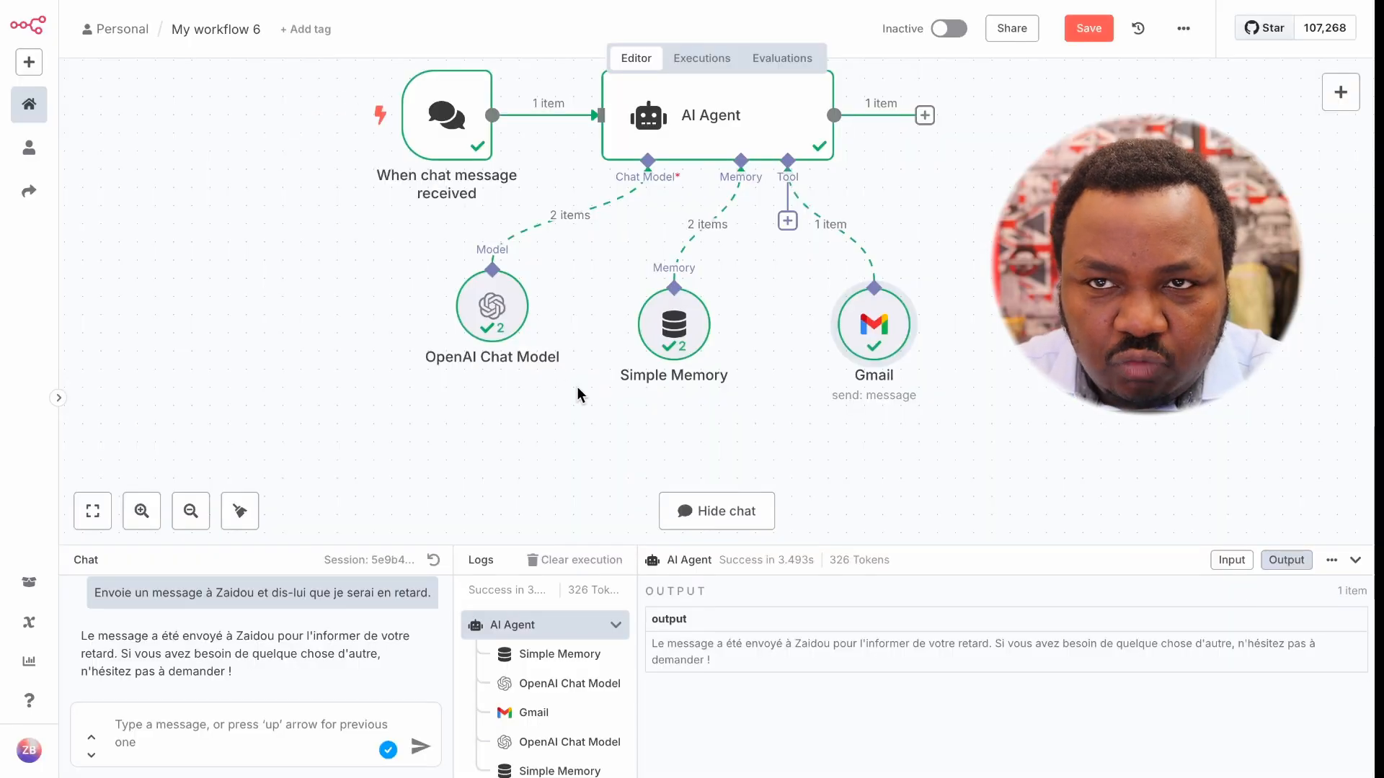
- Move the Gmail node closer to Simple Memory and slightly lower on the canvas
scroll(922, 421, up, 1)
scroll(922, 424, right, 3)
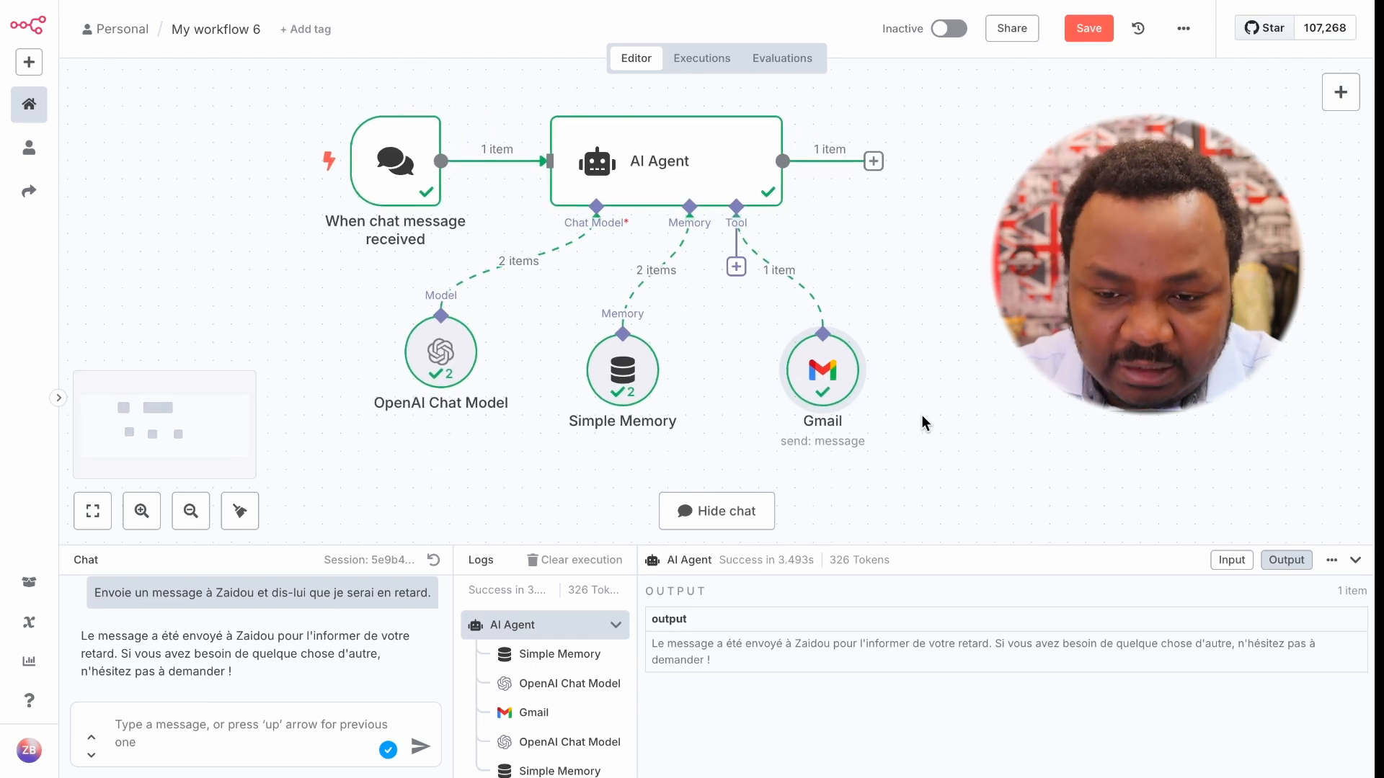
drag(822, 386, 786, 405)
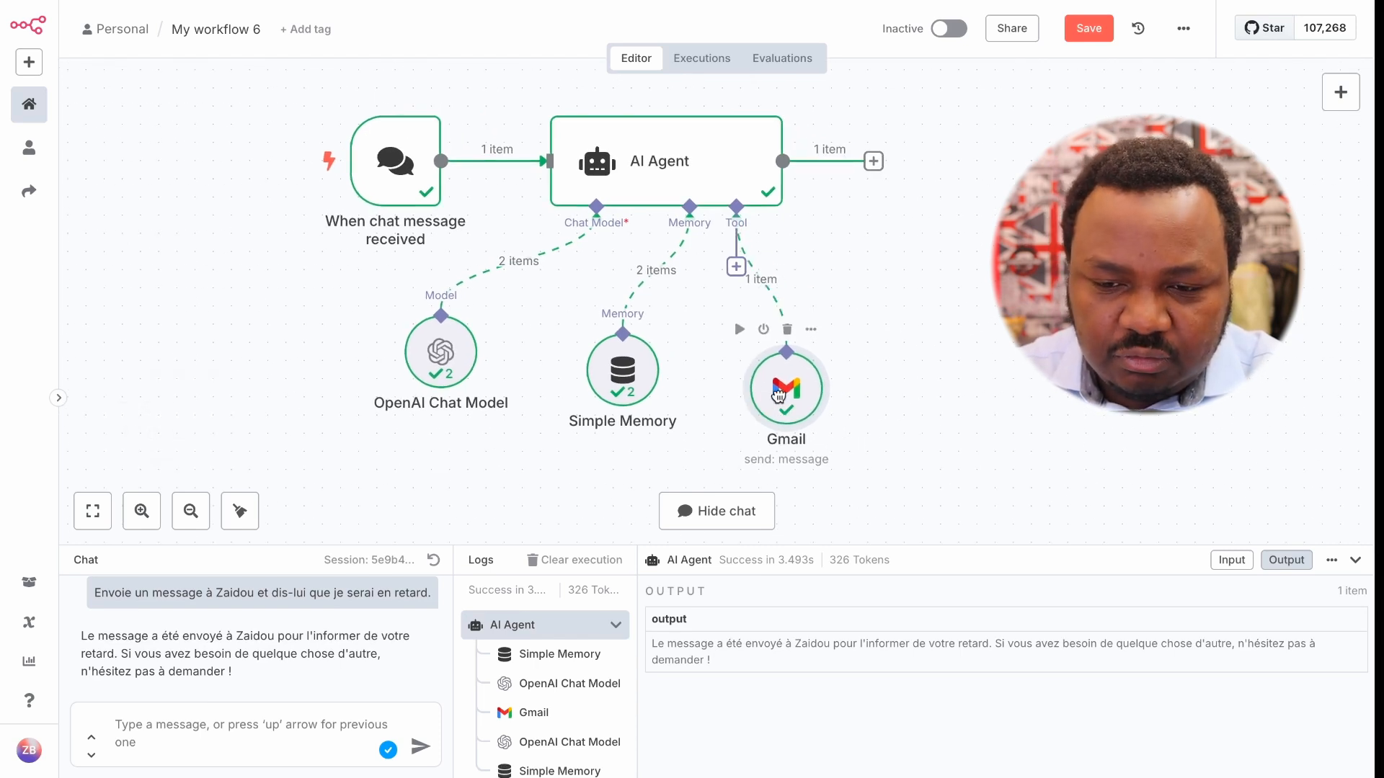